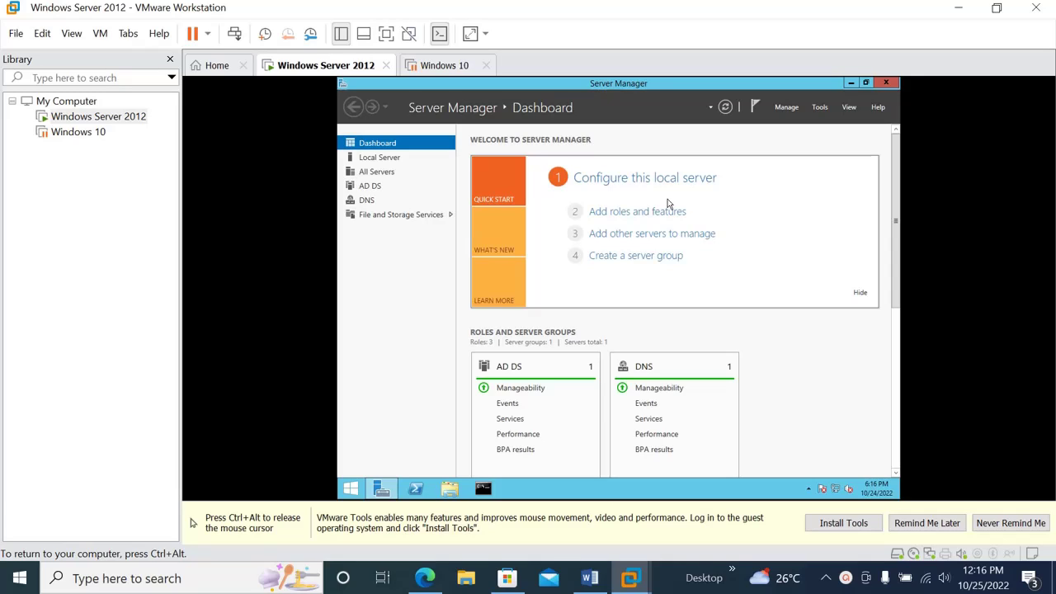
Step: Open Active Directory Users and Computers and display the Domain user OU inside Testing OU of the ictlab.com domain
click(819, 108)
click(787, 175)
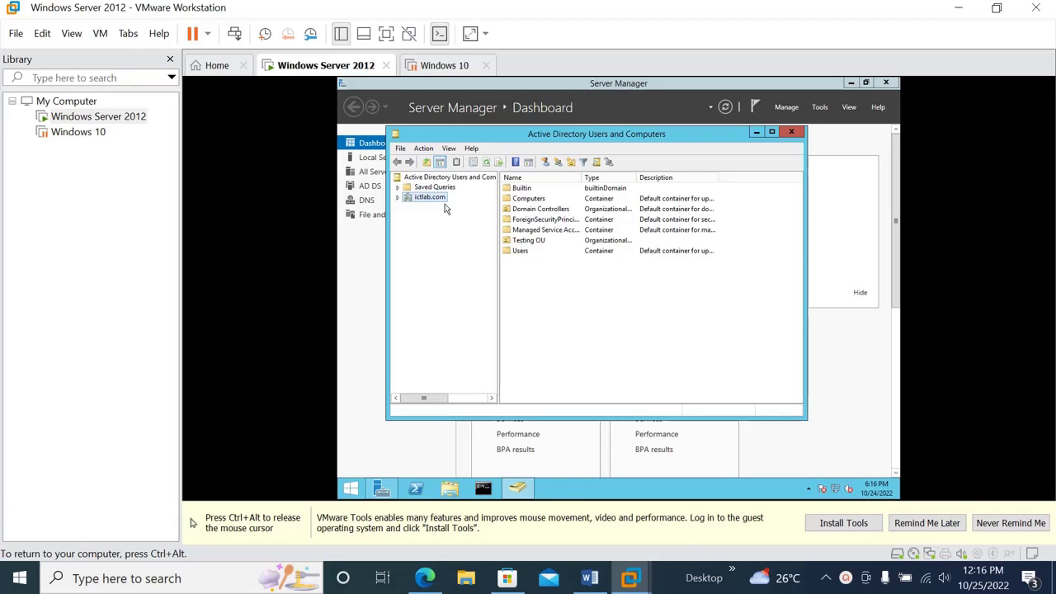
click(397, 199)
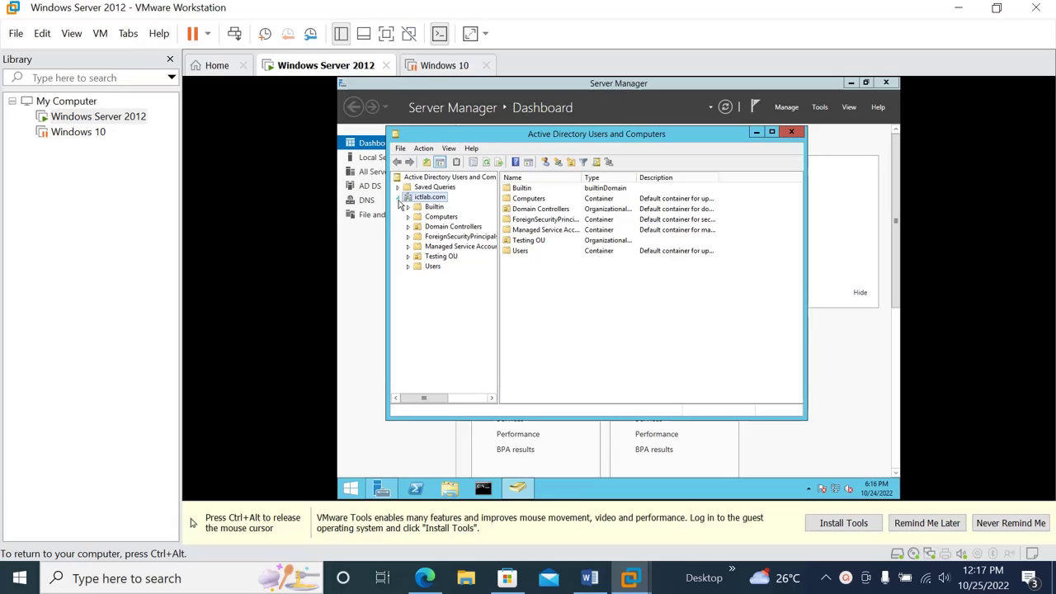
click(417, 257)
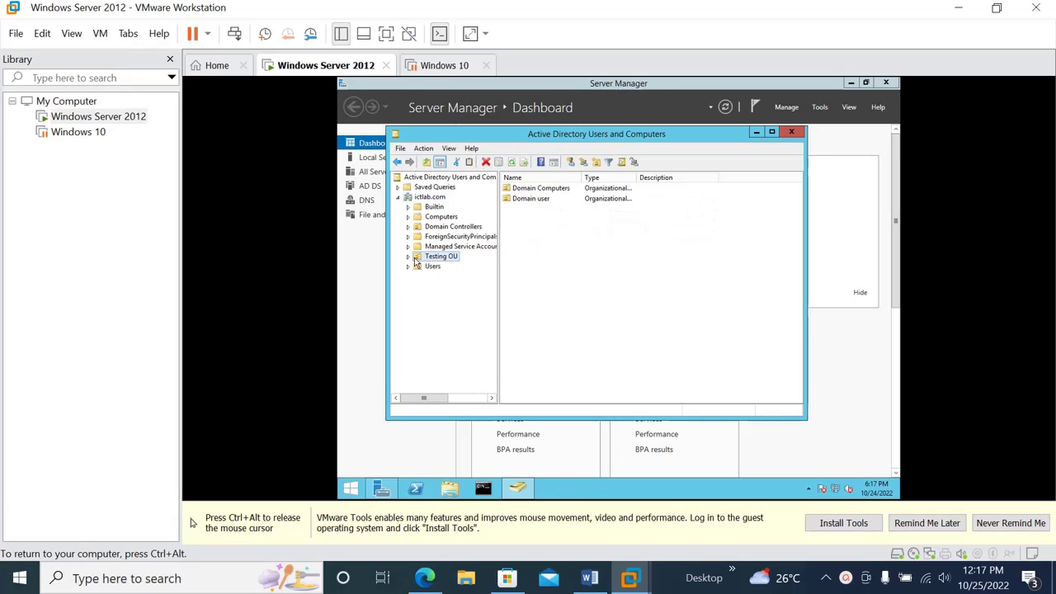
click(409, 257)
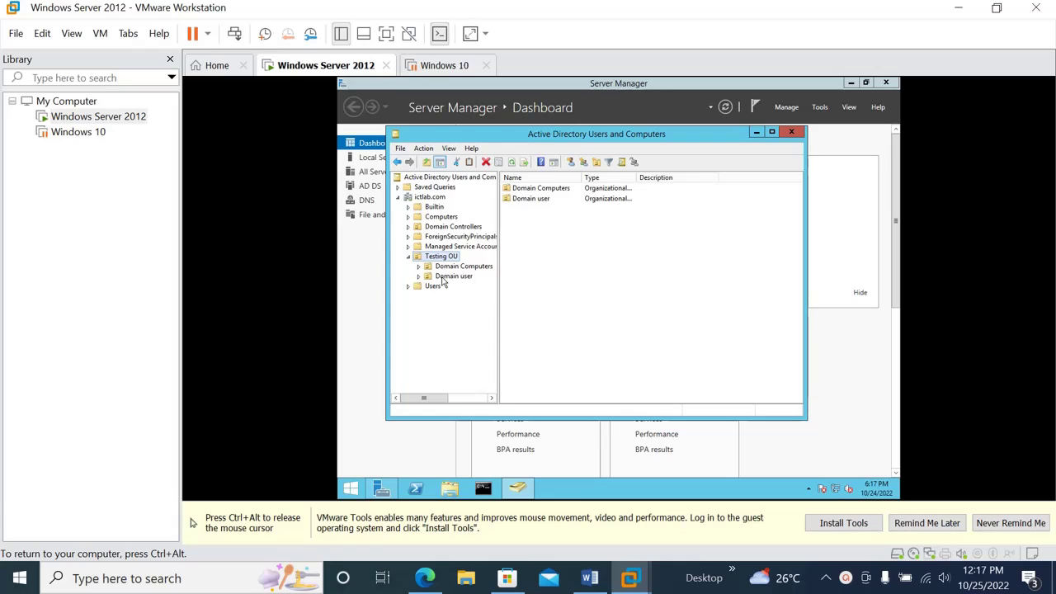
click(443, 279)
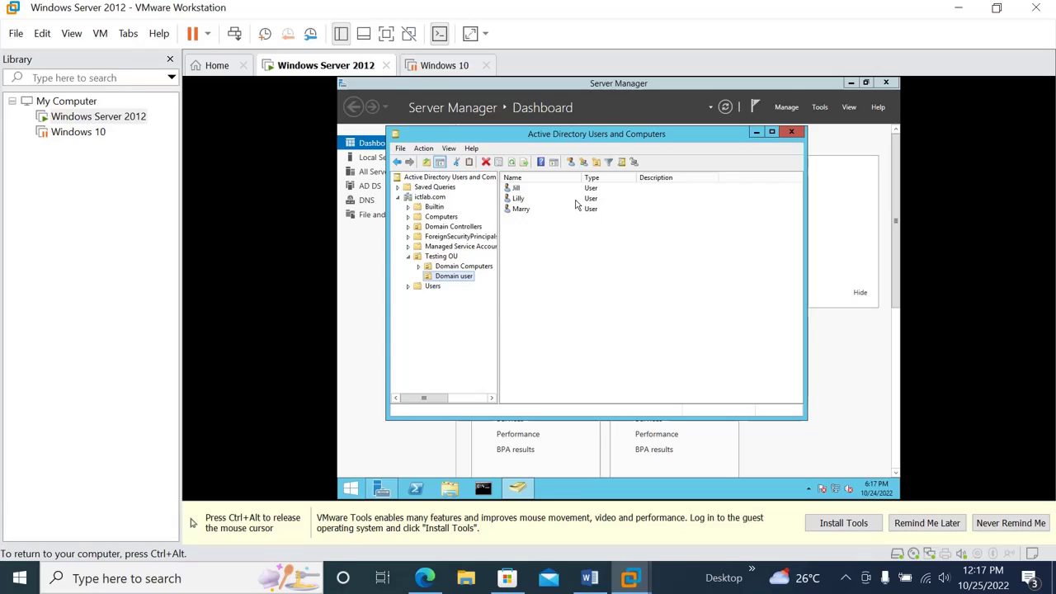
Step: Search the entire directory for the user by first name among users, contacts and groups, select the matching account, and close the search
click(622, 164)
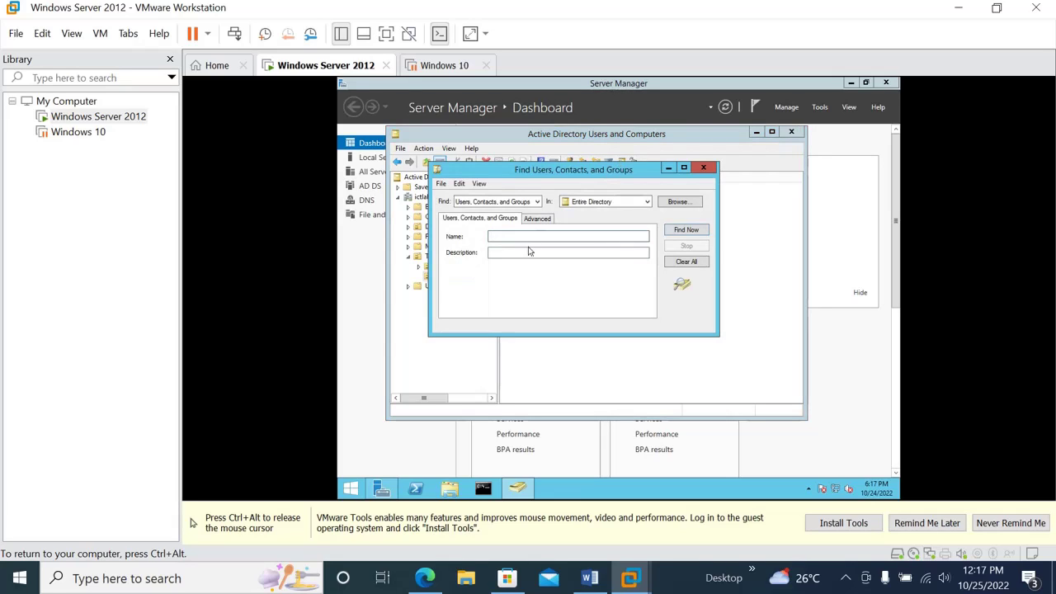
click(537, 202)
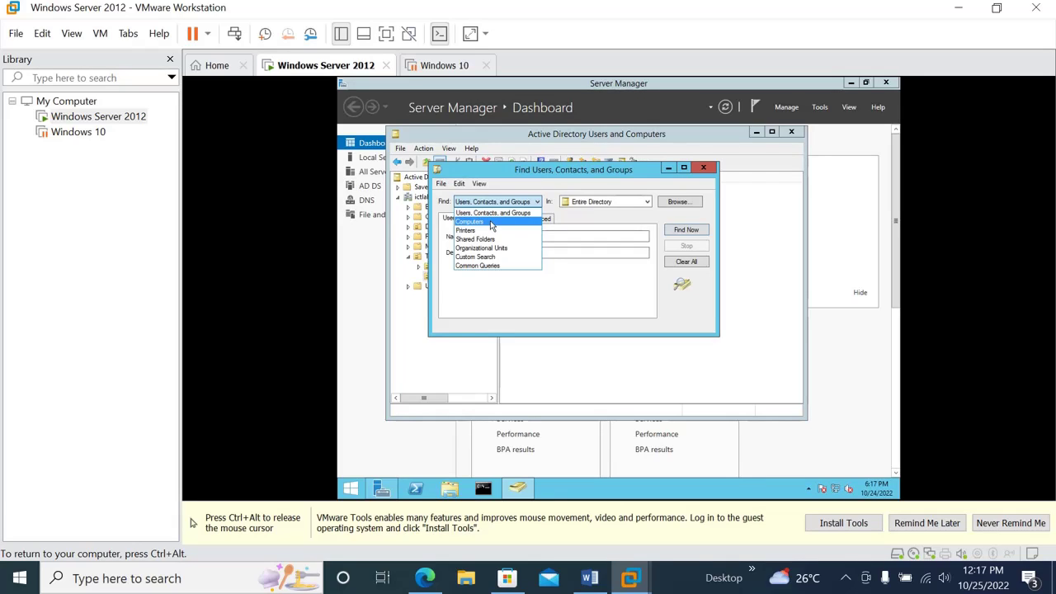
click(531, 203)
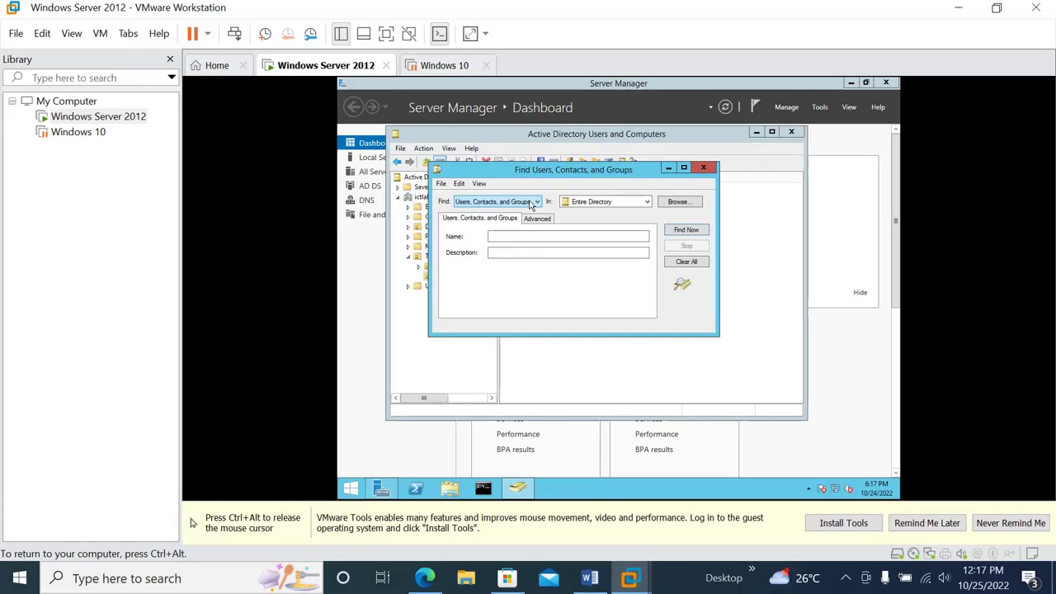
click(518, 218)
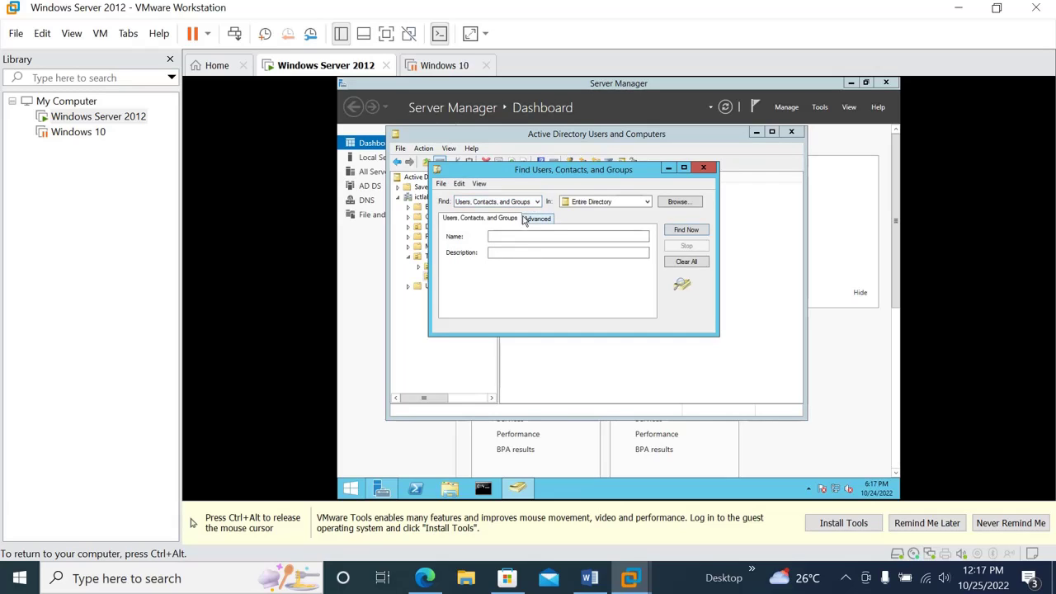
click(506, 238)
text(lilly)
click(675, 232)
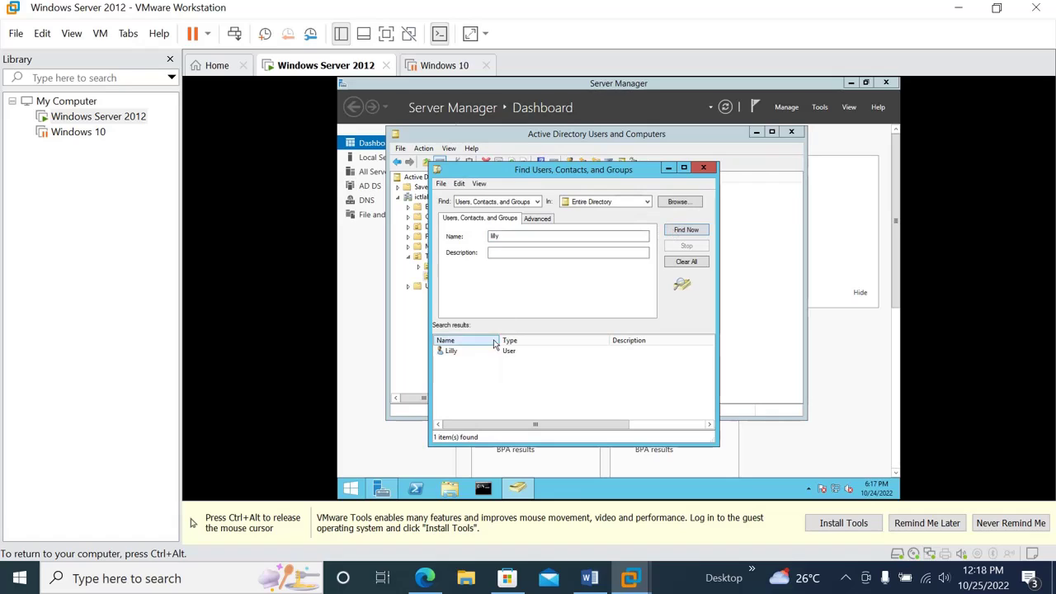
click(478, 355)
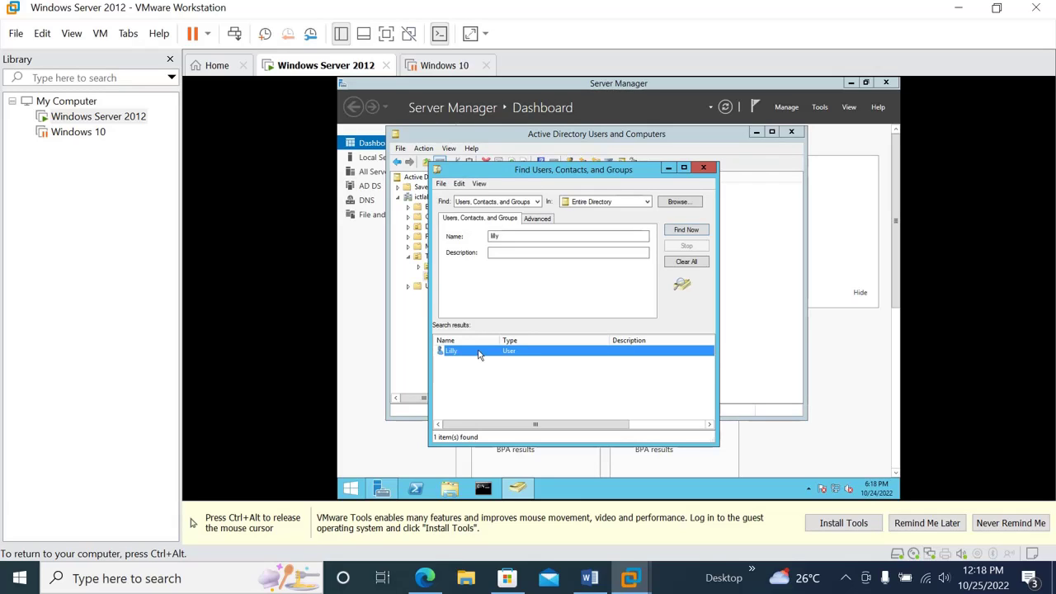
click(702, 168)
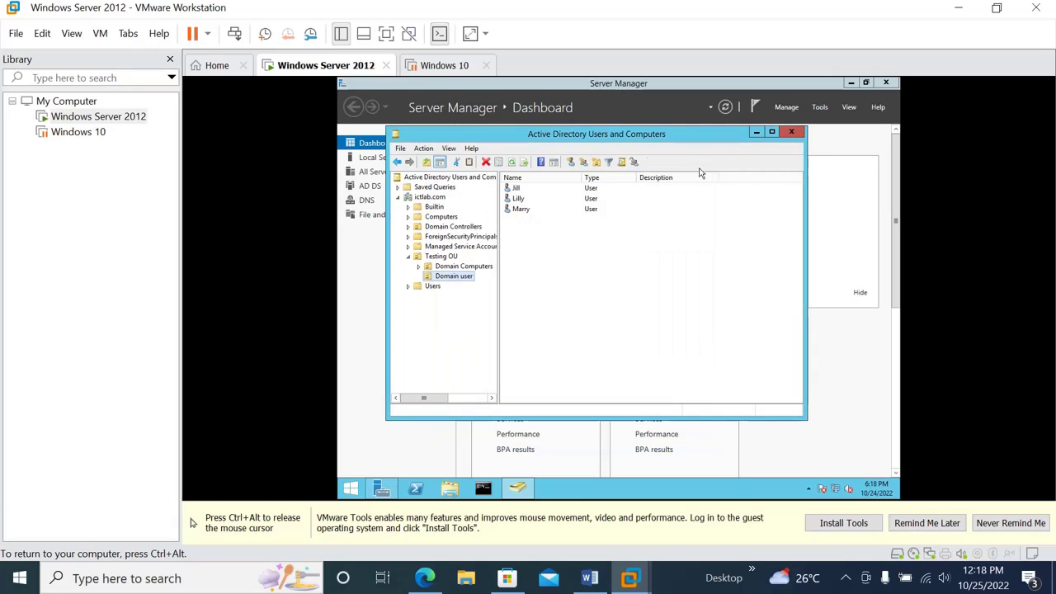
Step: Enable the Advanced Features view in Active Directory Users and Computers
click(424, 148)
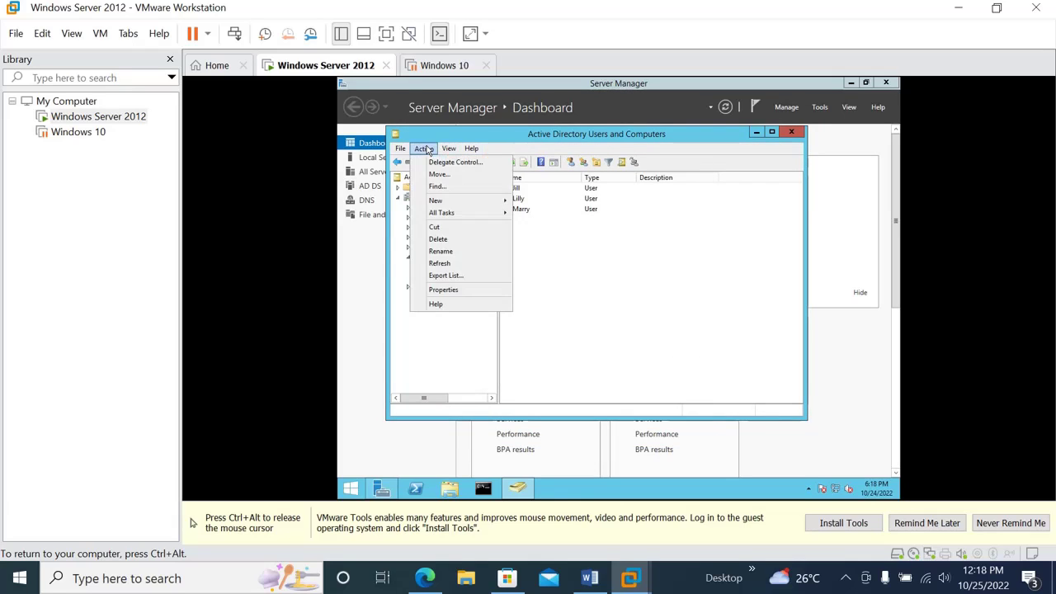
click(449, 149)
click(449, 149)
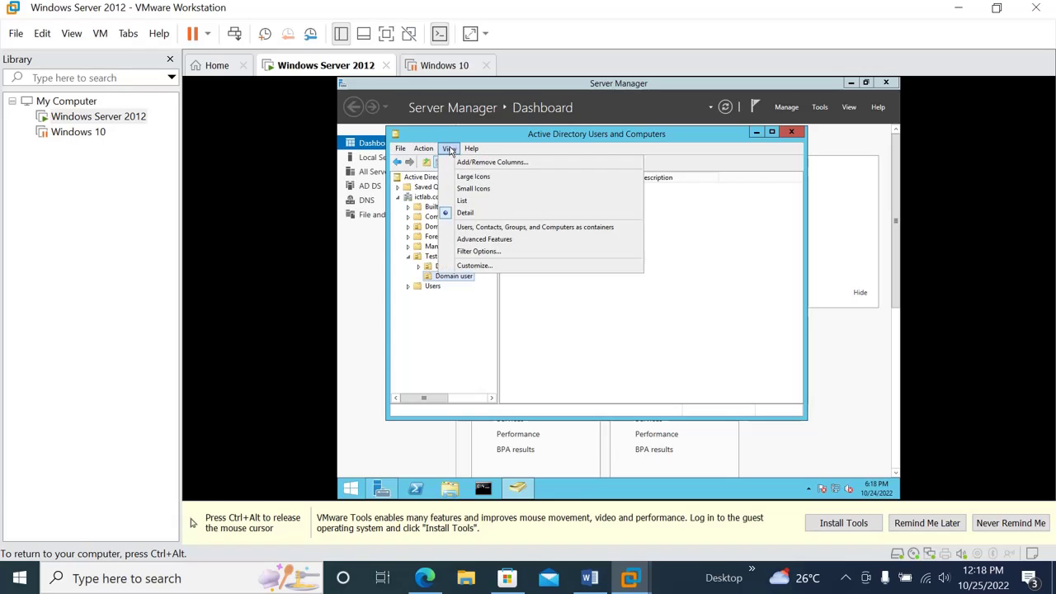
click(463, 239)
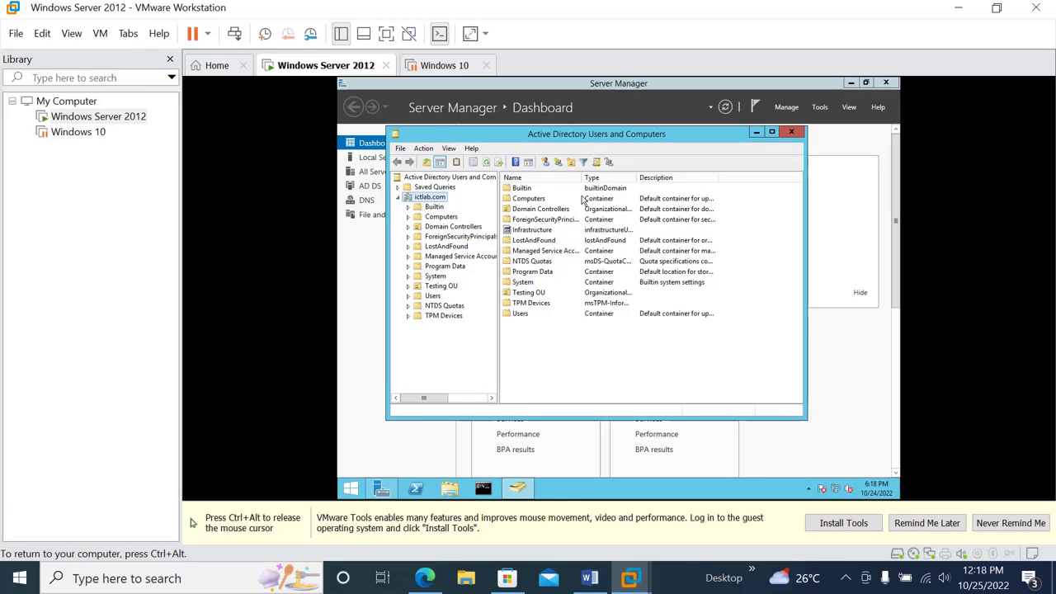
Step: Search the ictlab.com domain for the same user and open the account's properties
click(597, 163)
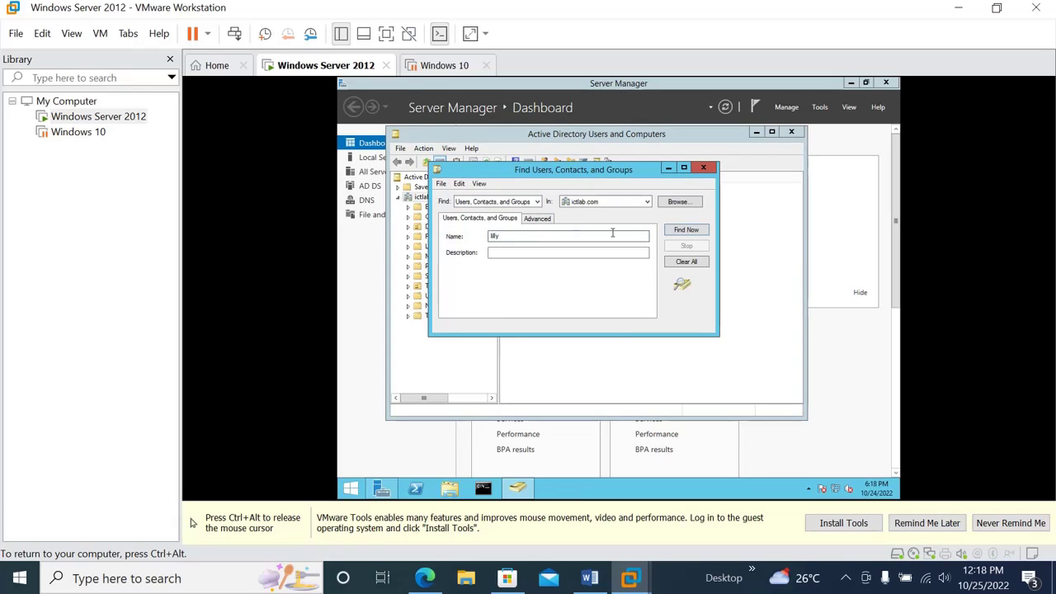
click(682, 234)
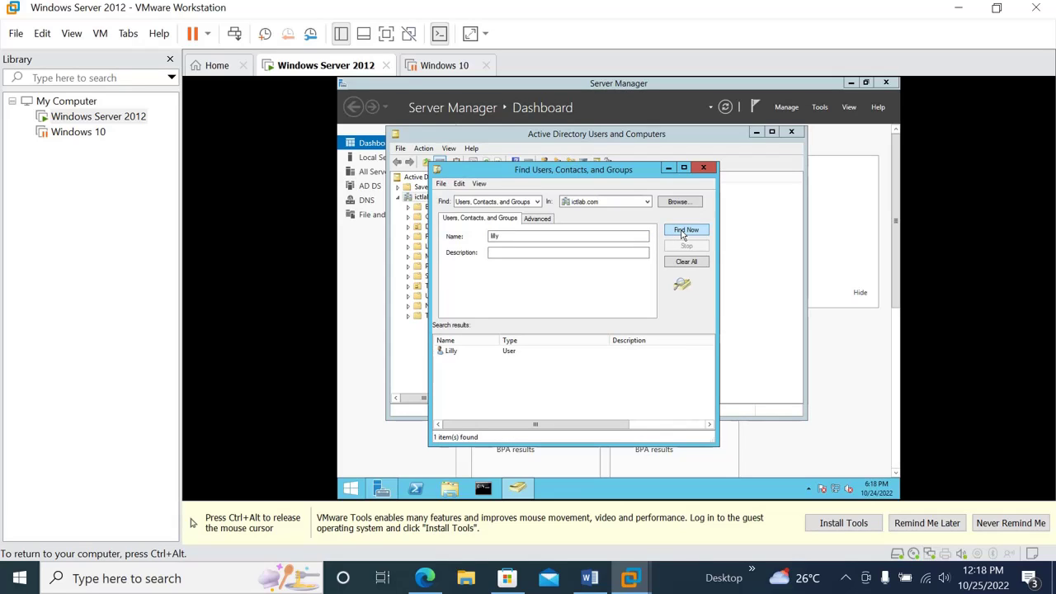
click(504, 353)
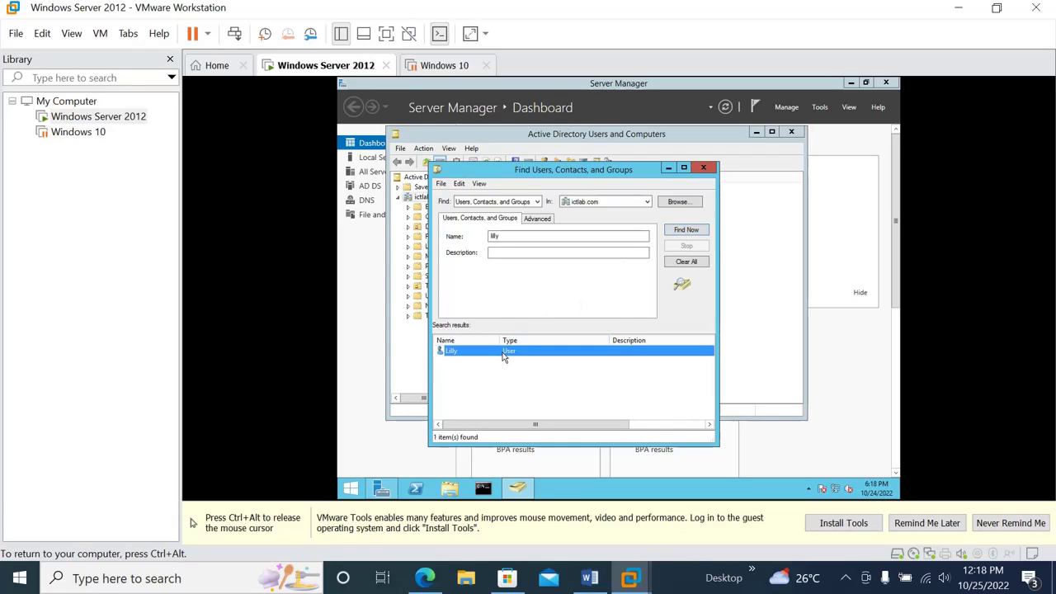
right_click(505, 353)
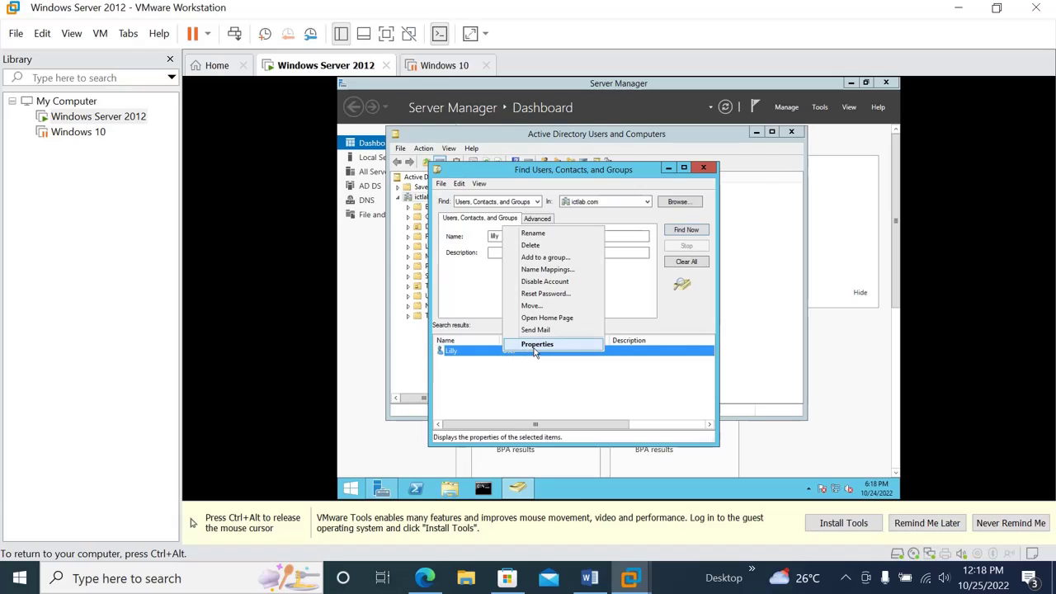
click(532, 347)
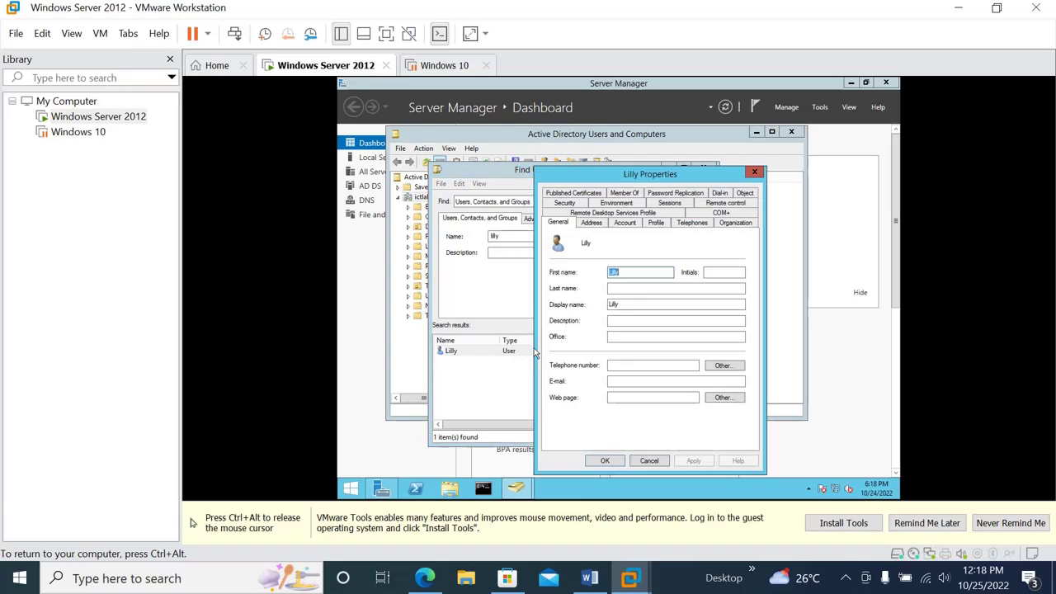
Step: Examine the canonical name in the user's object details, and close the properties and the search
click(744, 193)
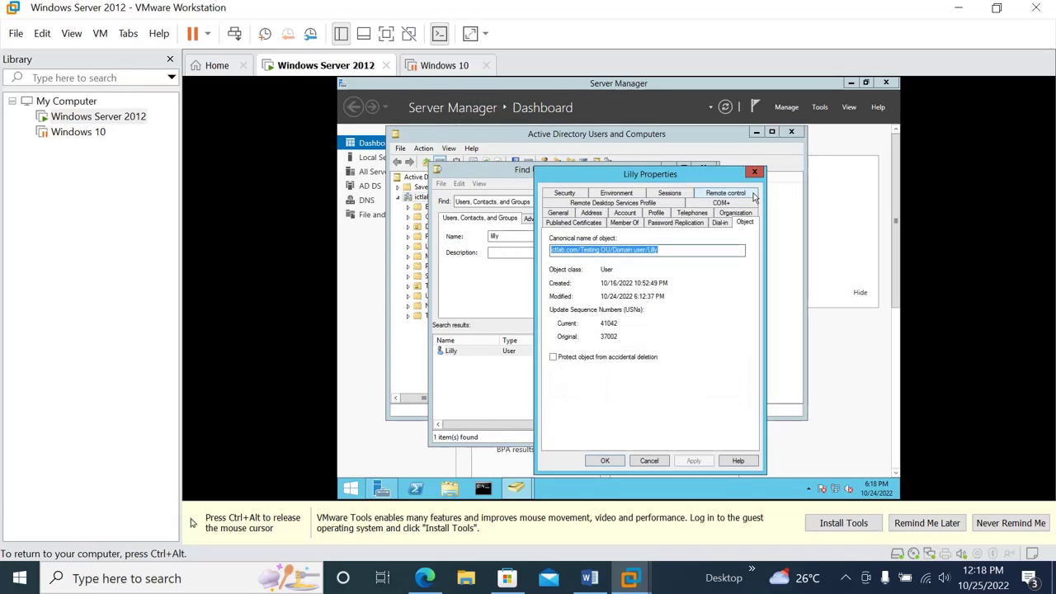
click(683, 249)
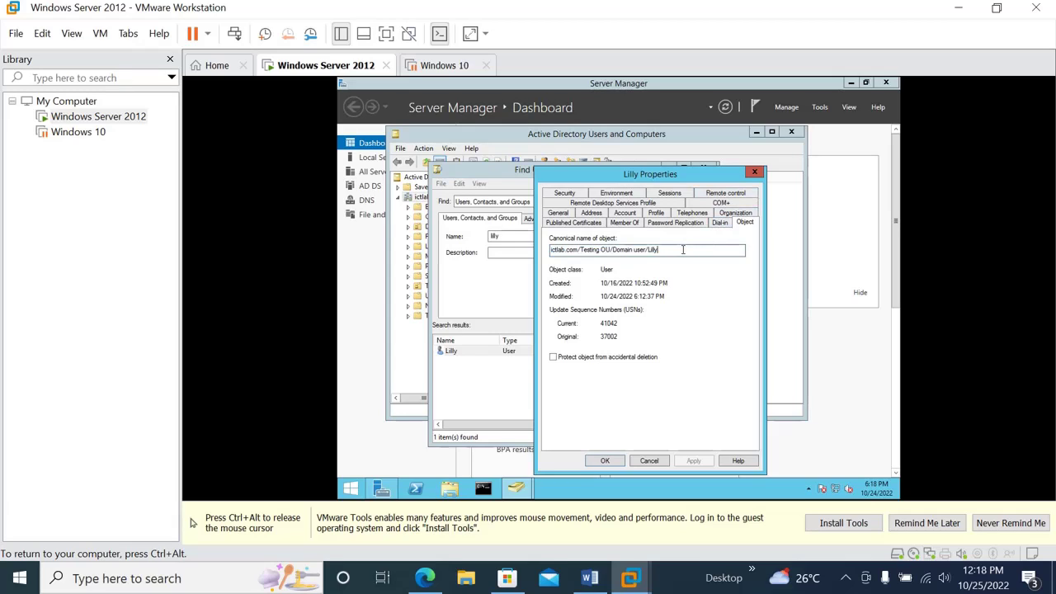
drag(683, 249, 525, 266)
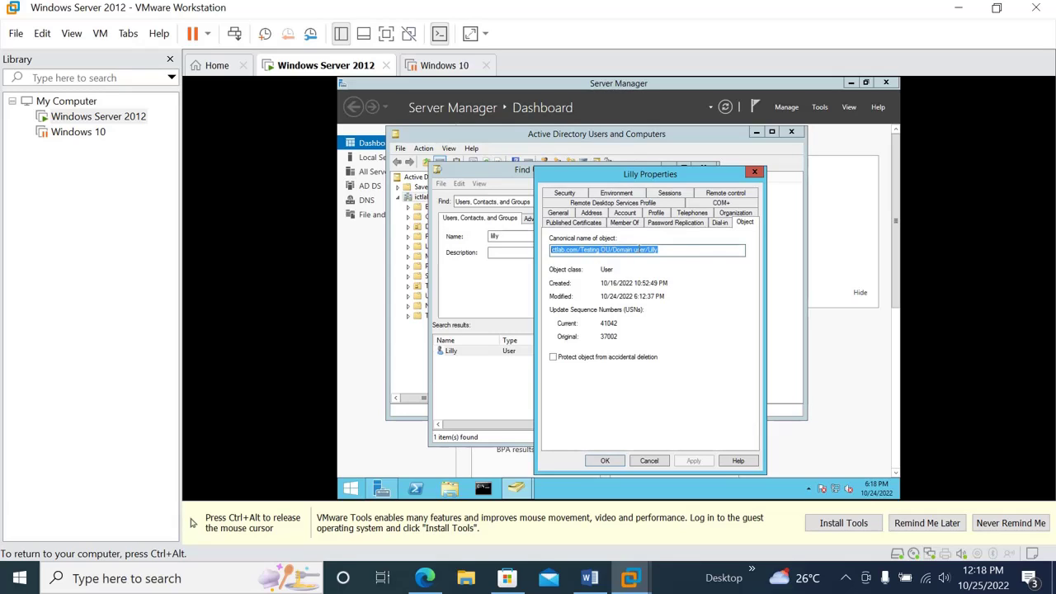
click(684, 250)
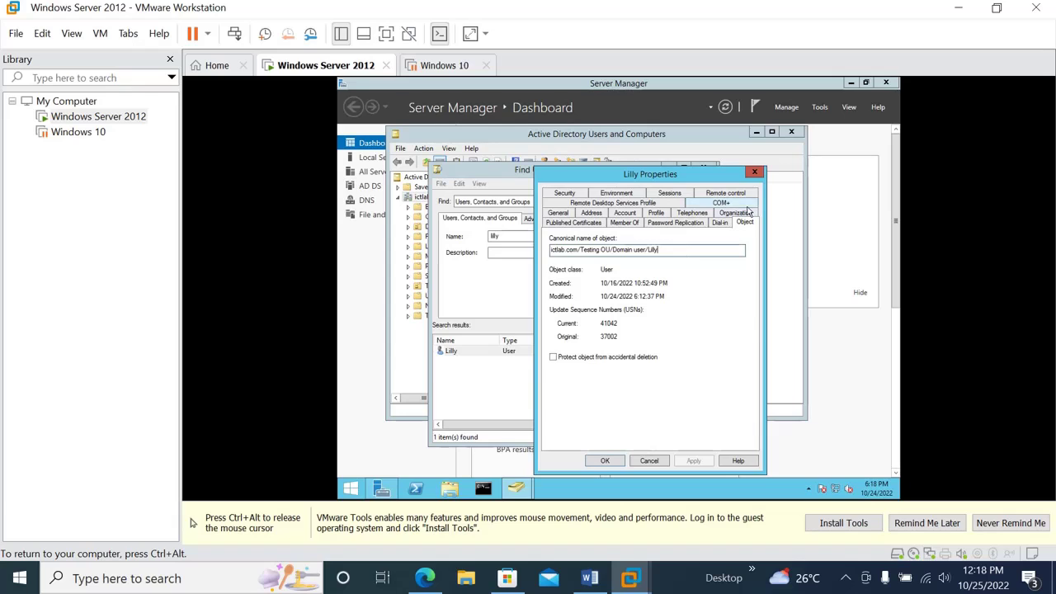
click(753, 174)
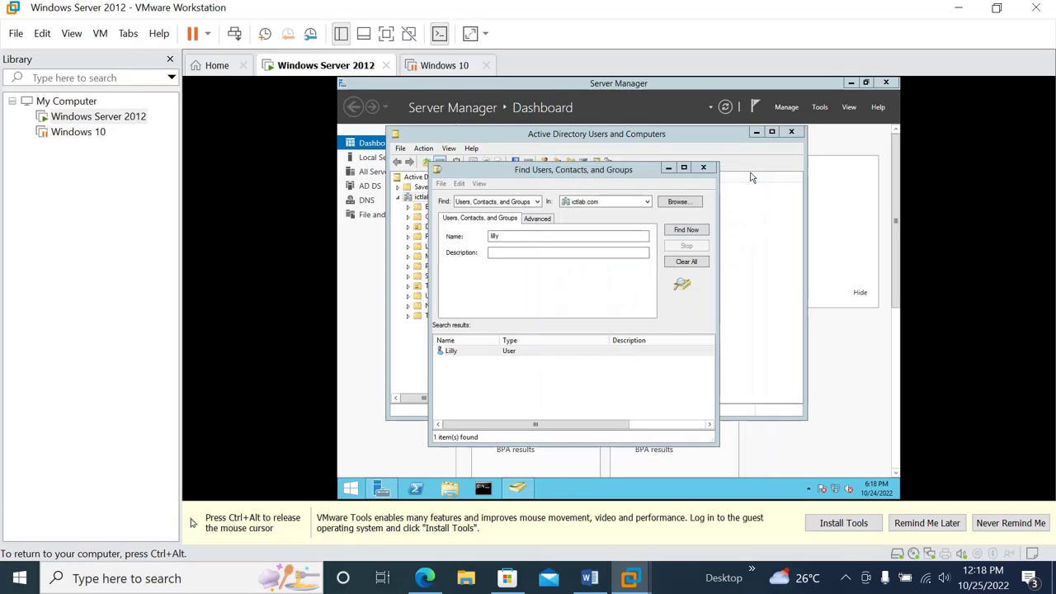
click(711, 169)
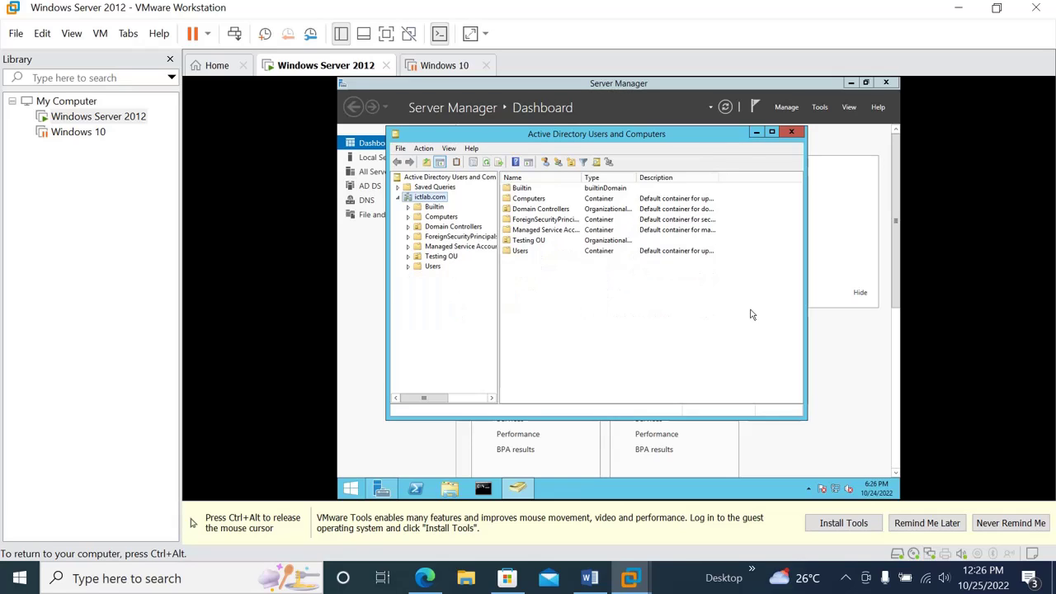
Step: Search ictlab.com for the user by first name and bring up the actions available for the account
click(595, 162)
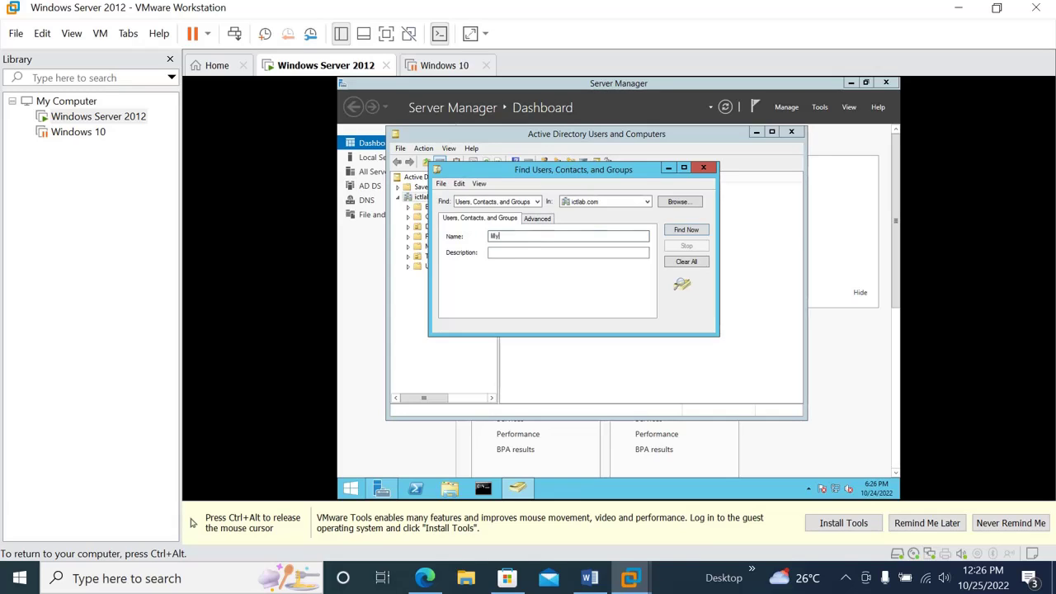
click(701, 231)
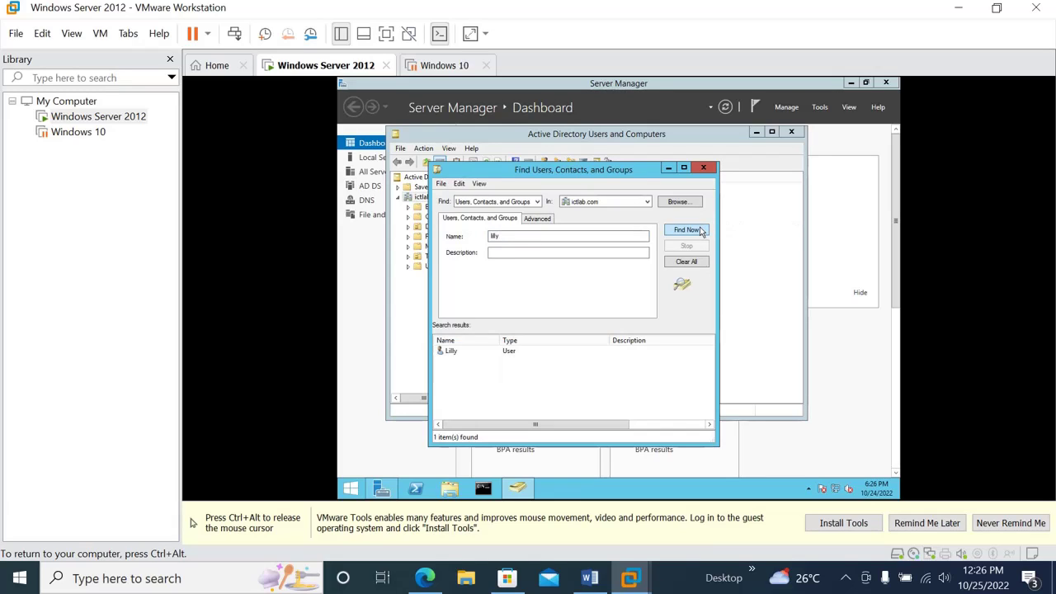
click(468, 355)
right_click(468, 355)
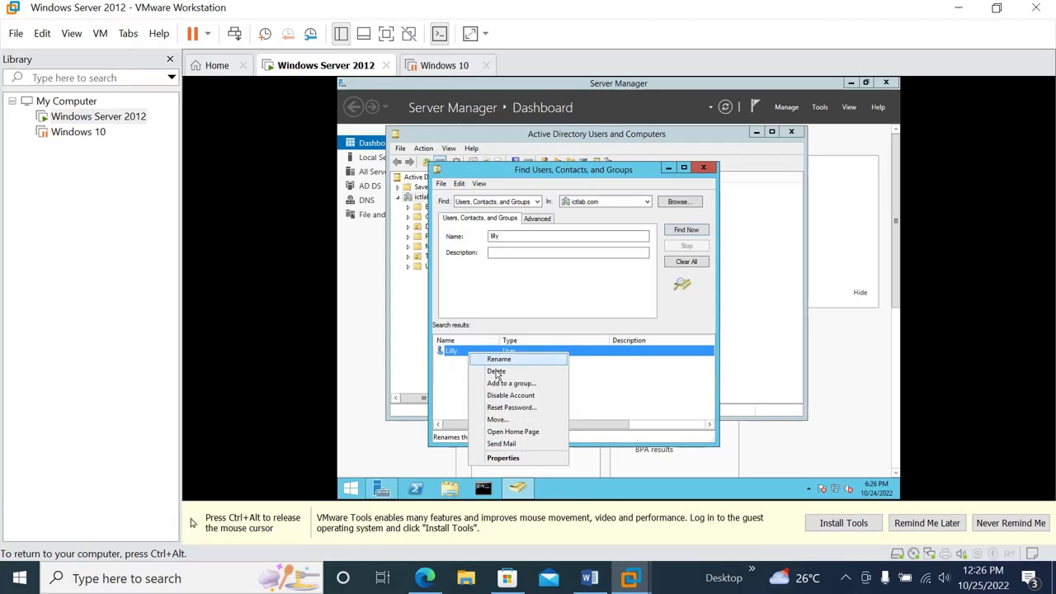
Step: Try to reset the user's password with both password fields empty and the option to unlock the user's account enabled
click(522, 409)
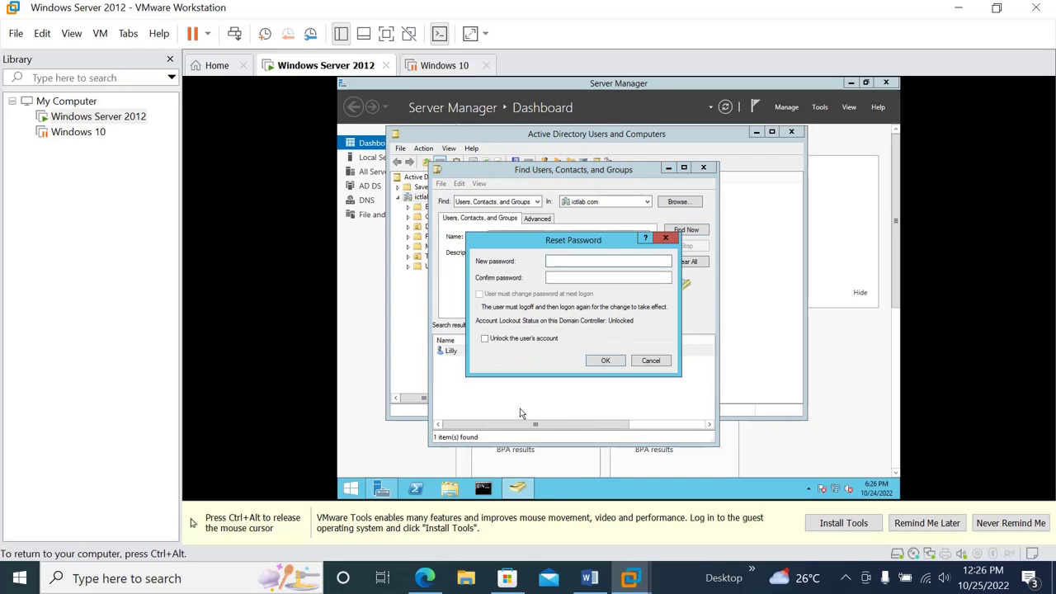
click(618, 277)
click(485, 341)
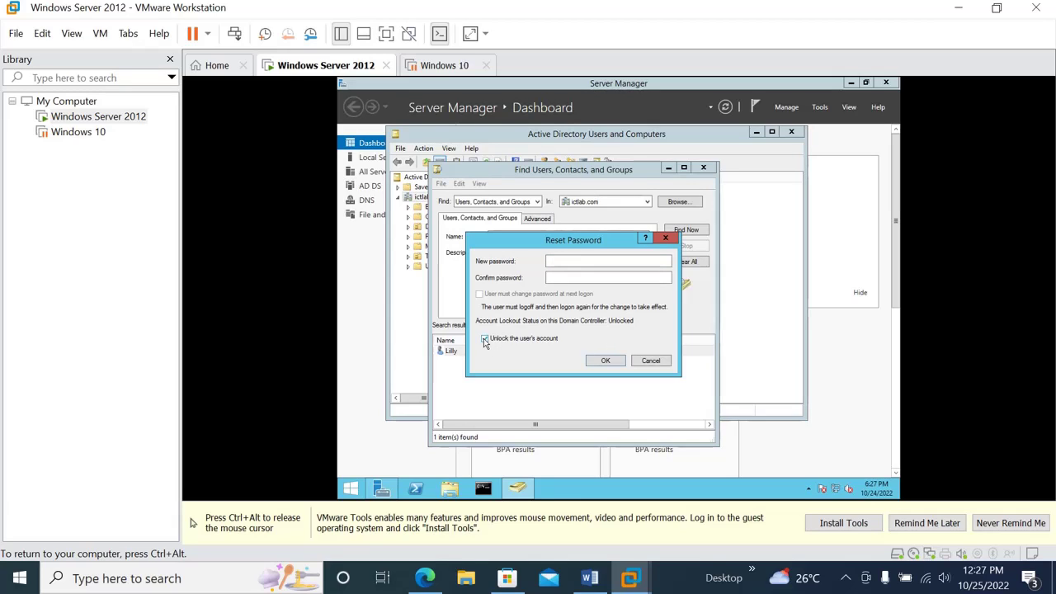
click(605, 361)
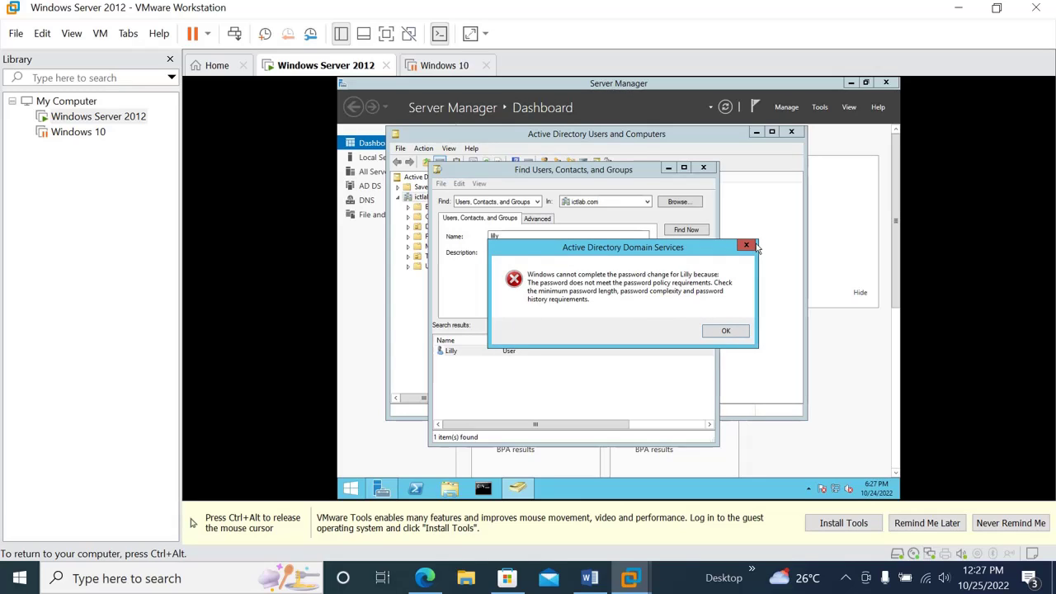
click(726, 331)
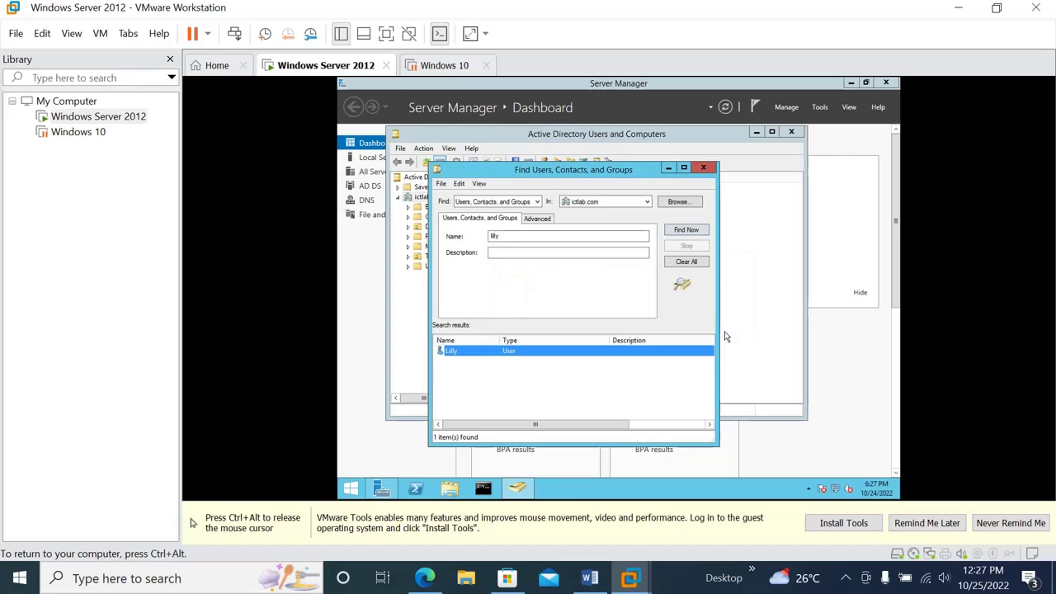
click(704, 170)
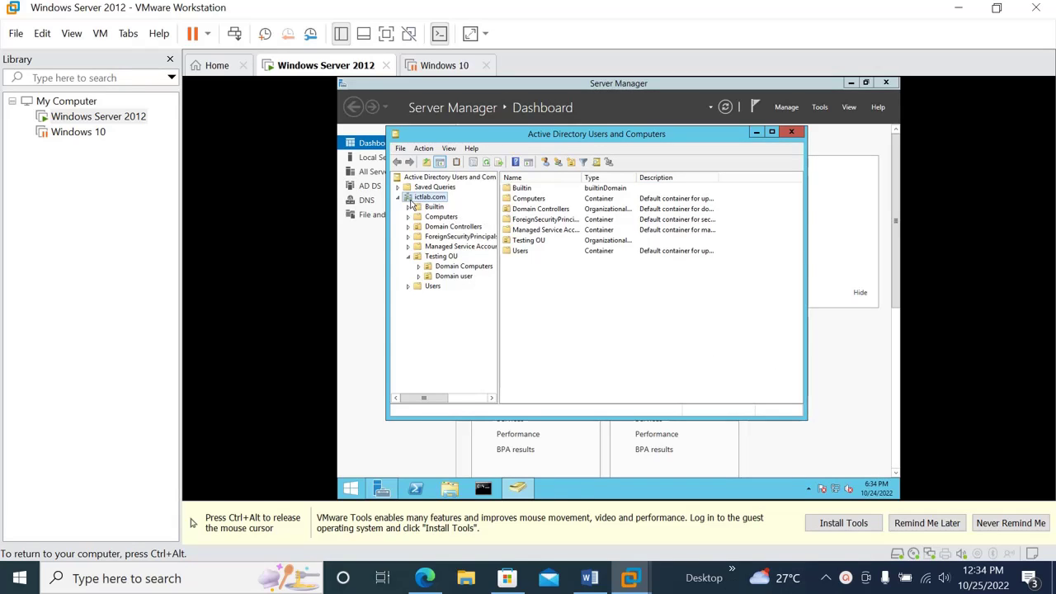
Step: Collapse the Testing OU branch under ictlab.com
click(408, 257)
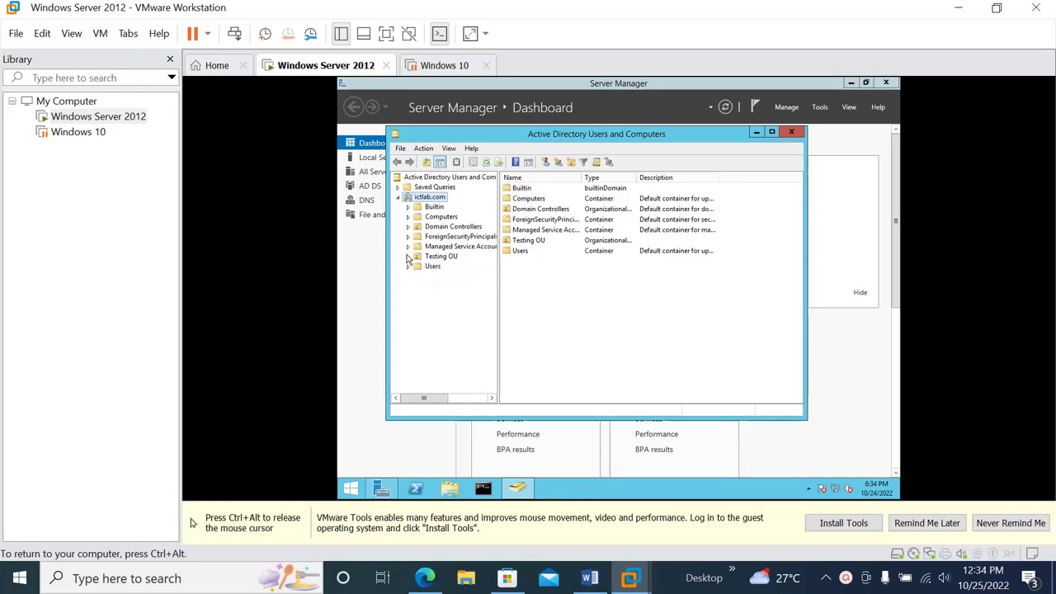
Step: Create a global security group named Marketing in the Domain user OU under Testing OU
click(407, 257)
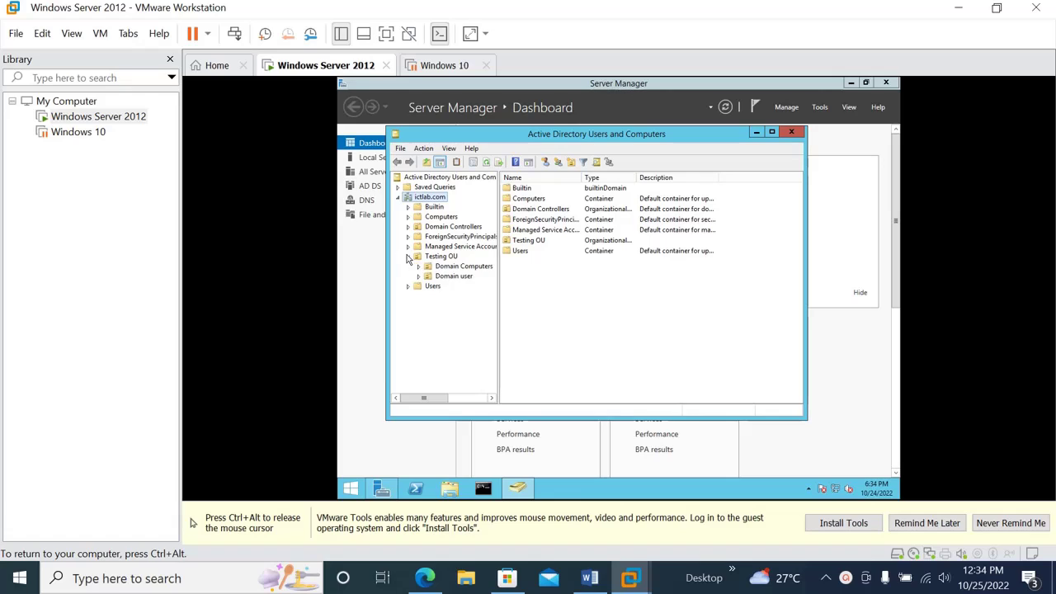
click(445, 276)
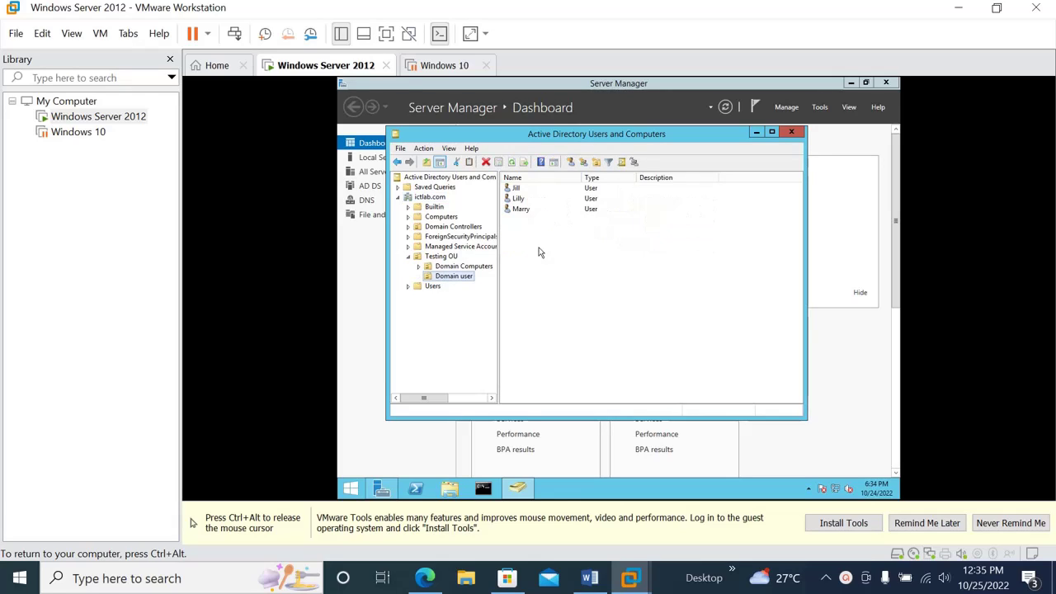
click(459, 277)
right_click(459, 278)
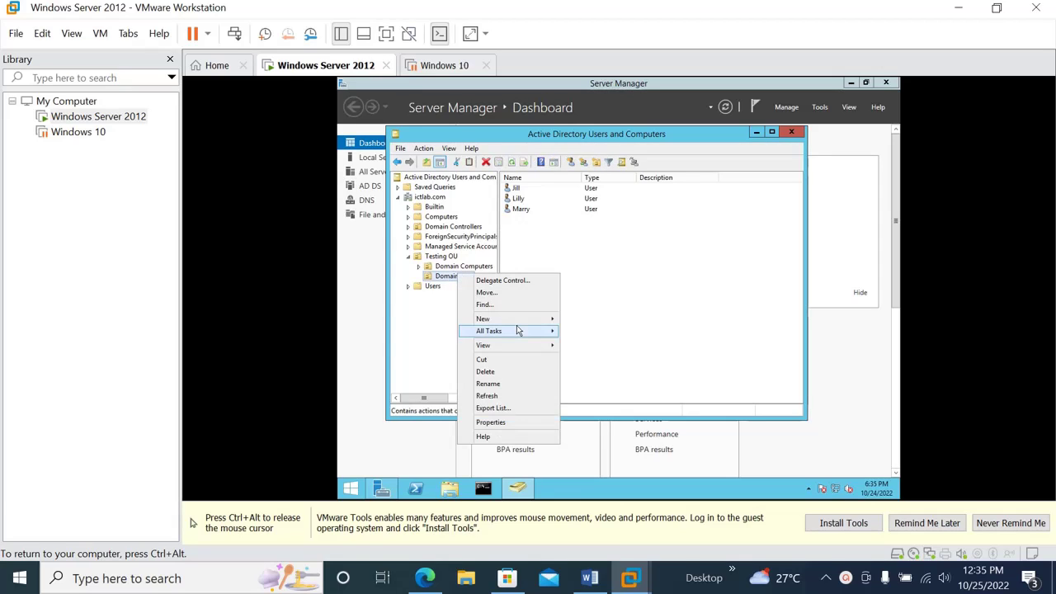
mouse_move(518, 331)
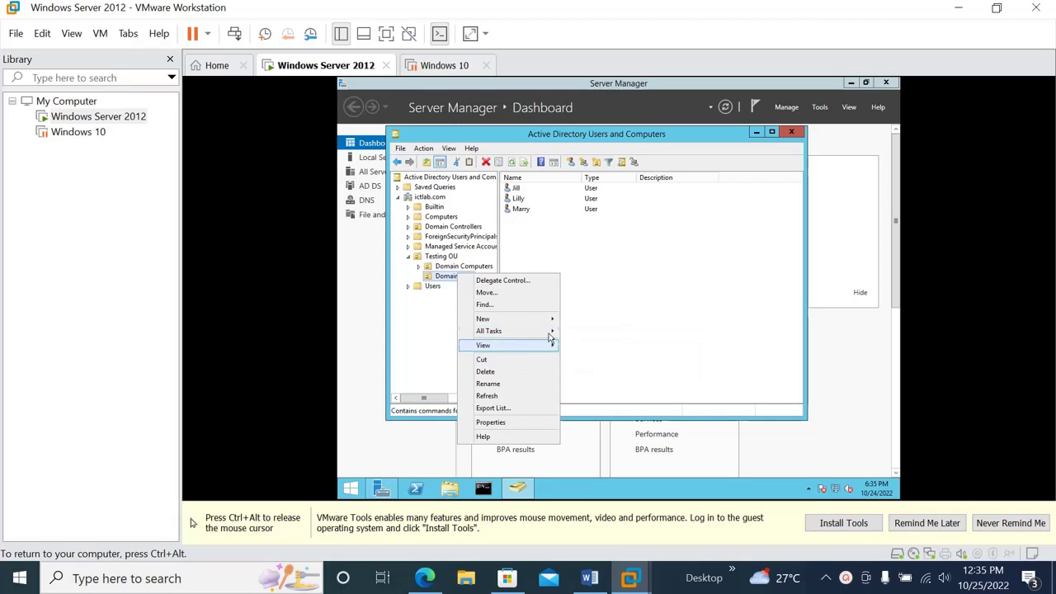
mouse_move(551, 325)
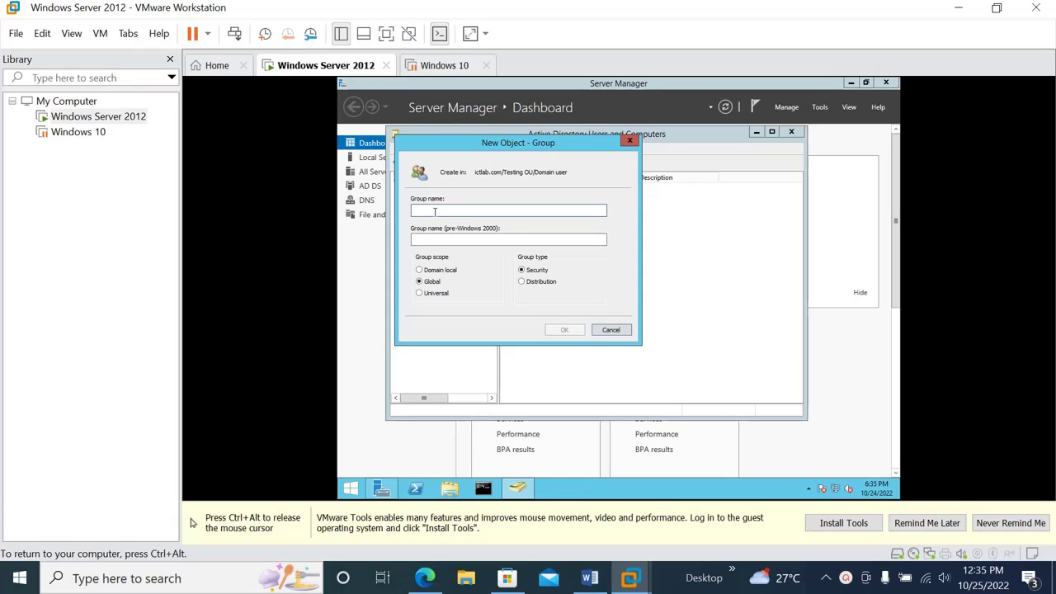
text(Marketing)
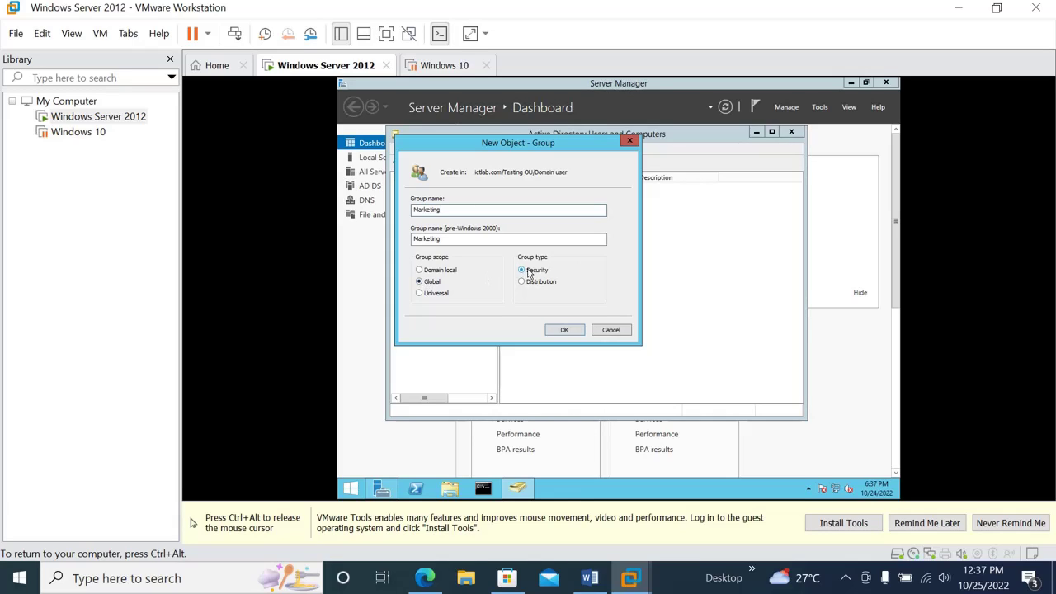
click(568, 333)
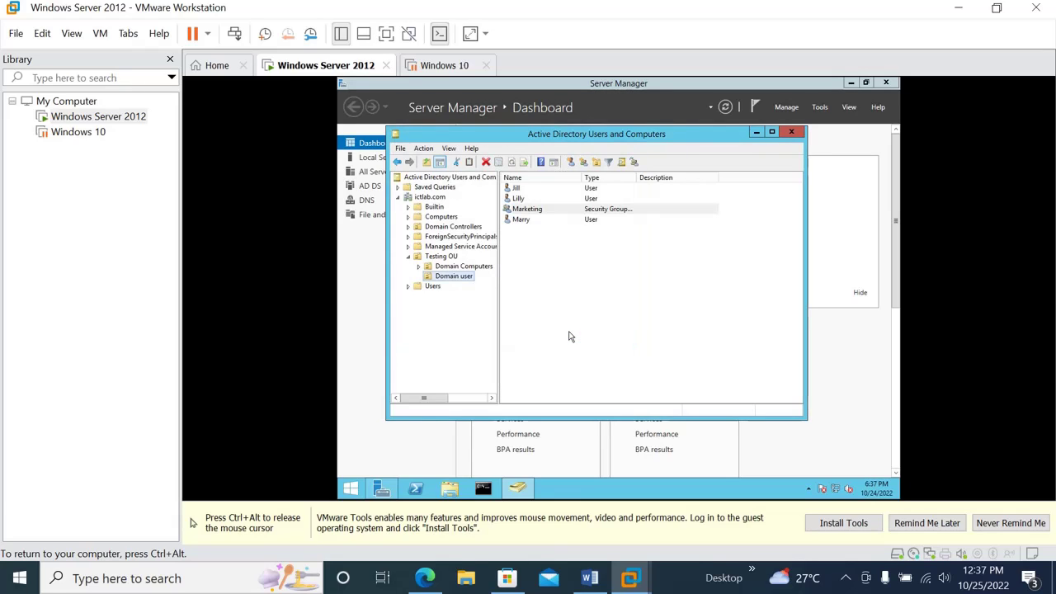
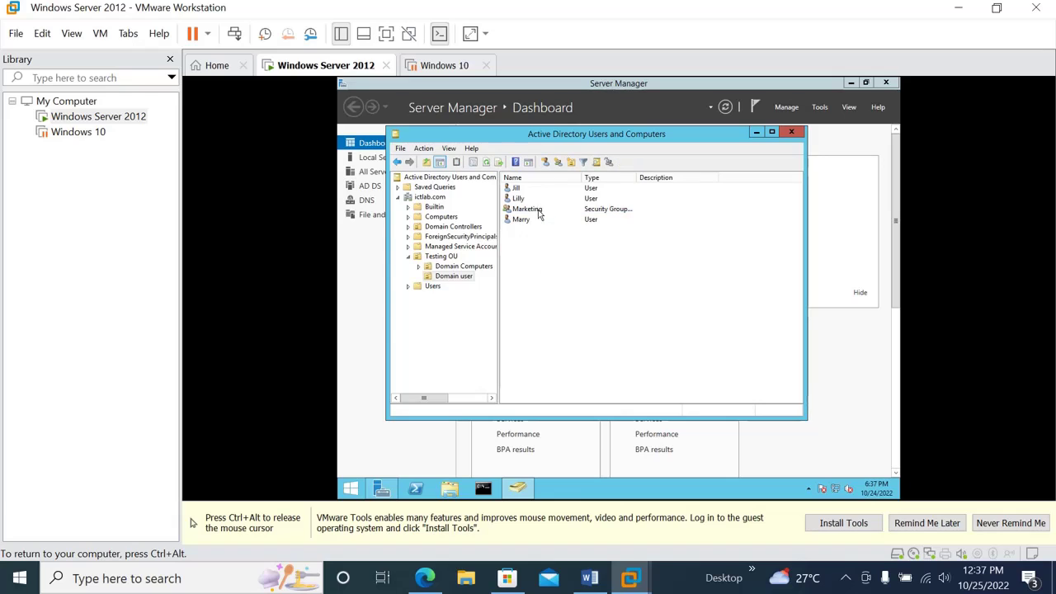
Step: Add the second user listed in the Domain user OU as a member of the Marketing group
click(538, 209)
right_click(539, 213)
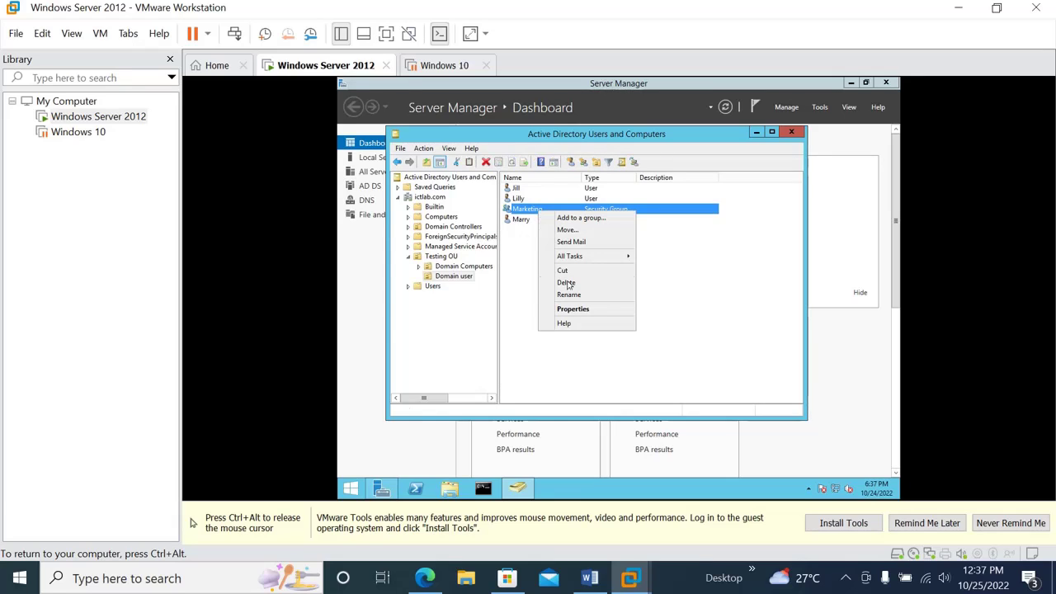
click(573, 309)
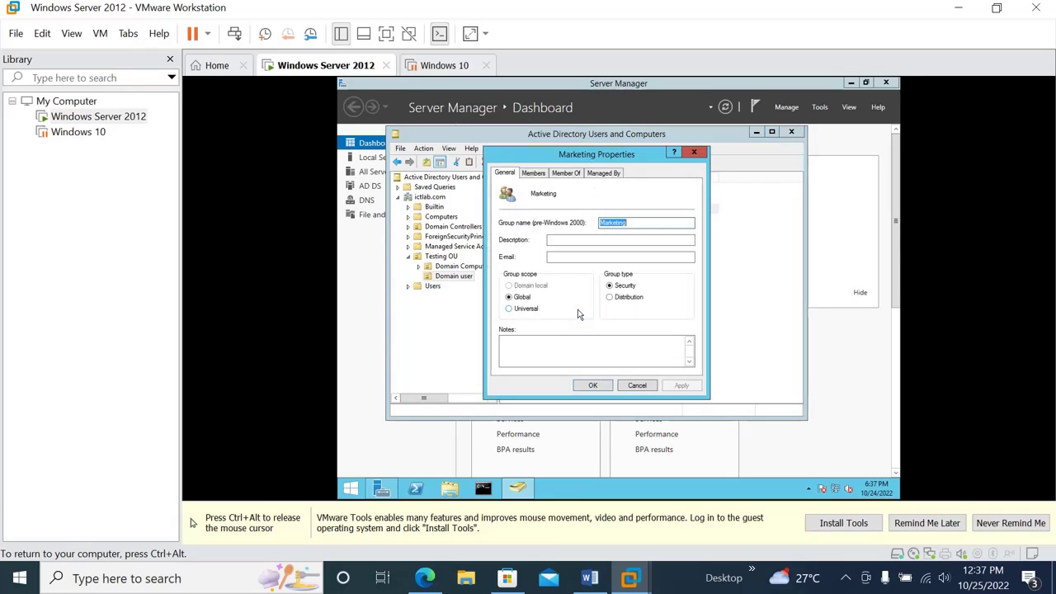
click(535, 174)
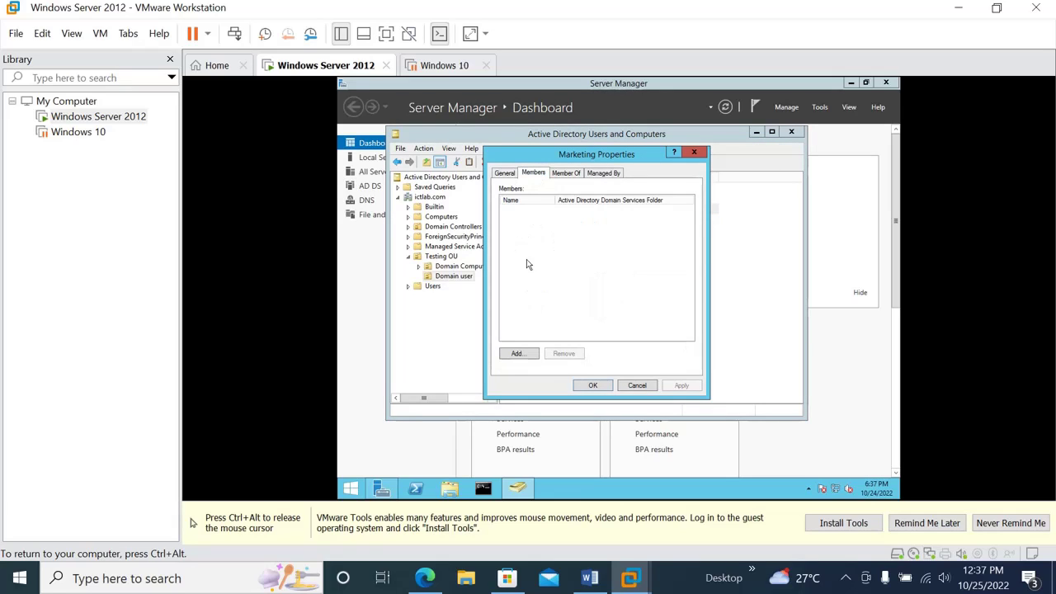
click(518, 353)
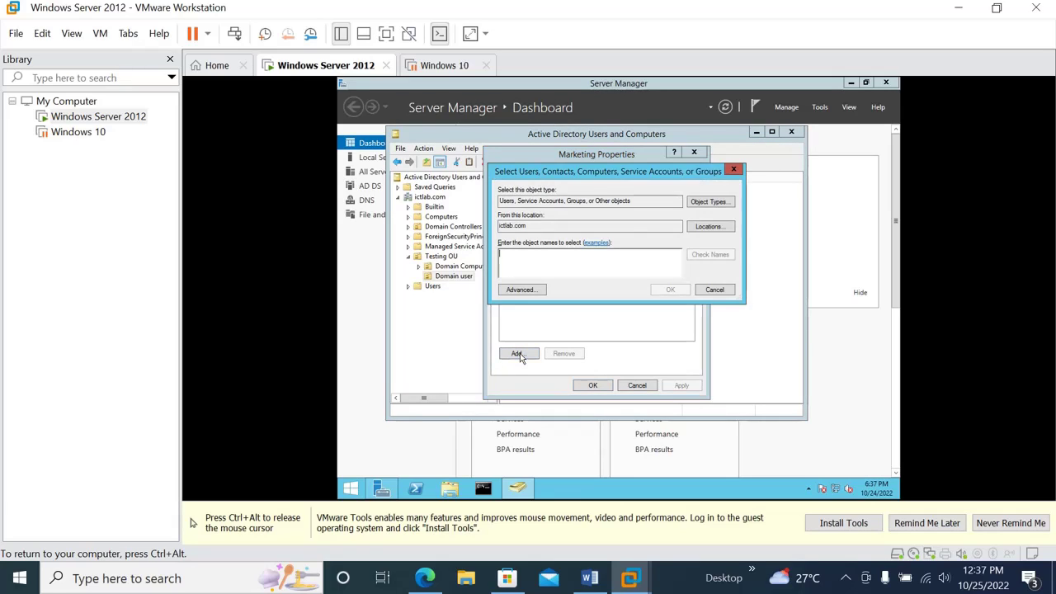
text(l)
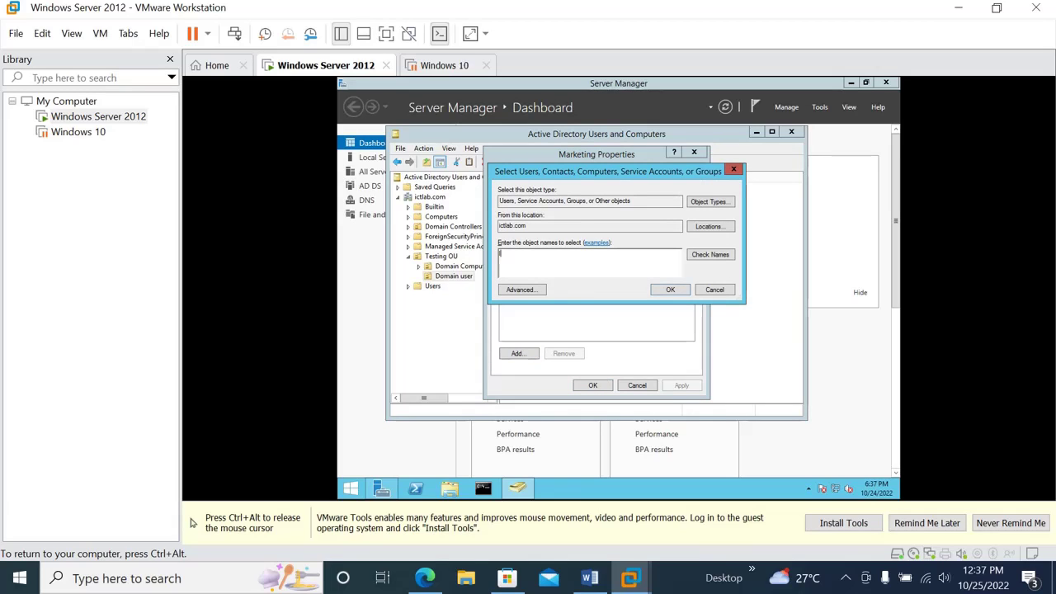
text(illy)
click(711, 255)
click(672, 289)
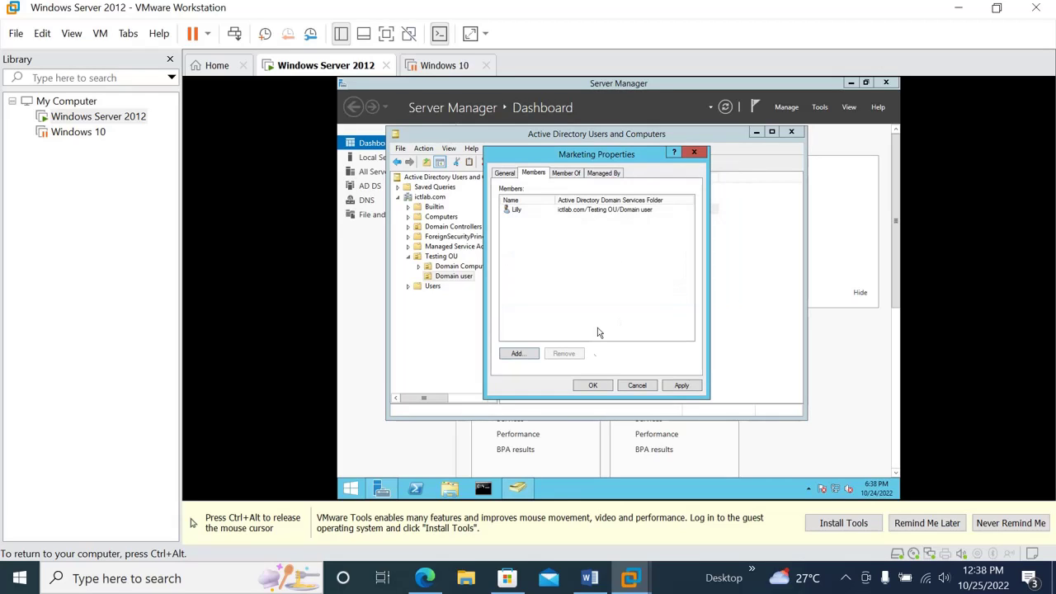
click(590, 388)
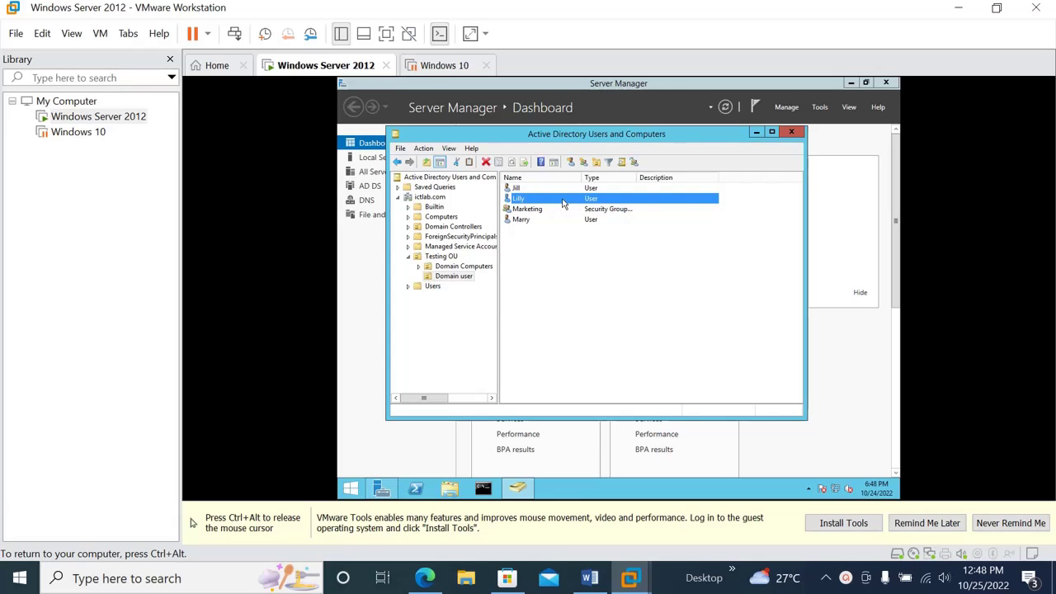
Step: Check the group memberships of the second listed user for Marketing, and close the user's properties
double_click(547, 203)
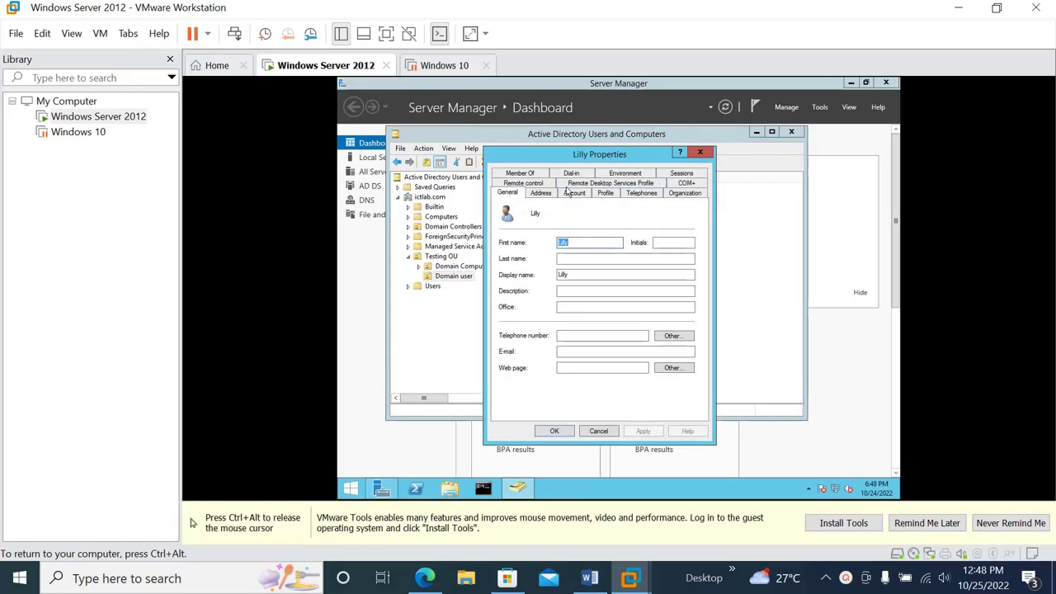
click(521, 175)
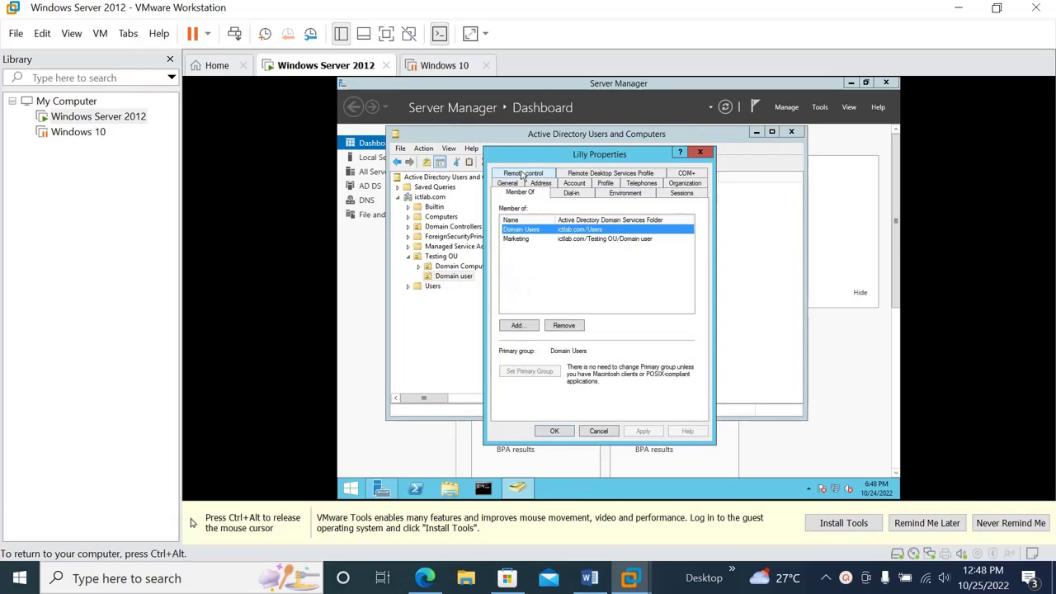
click(522, 240)
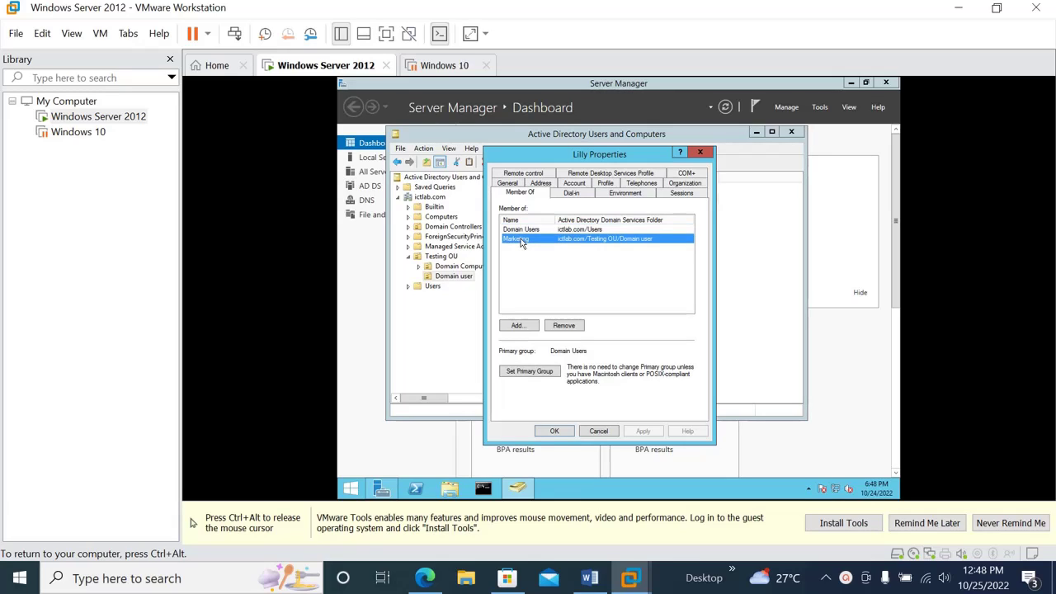
click(700, 153)
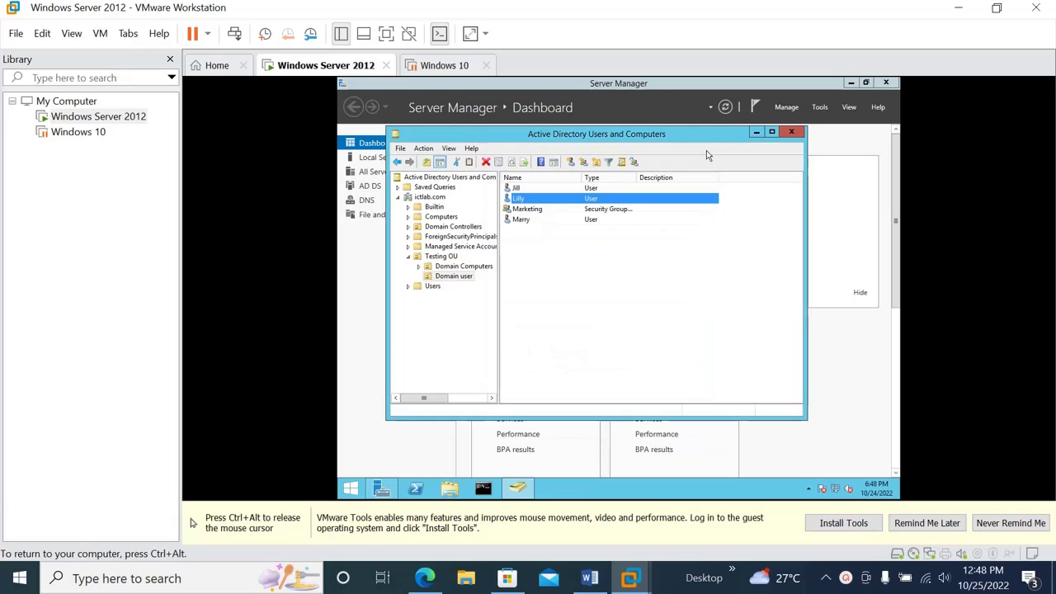
Step: Add the first user listed in the Domain user OU to the members of the Marketing group
click(528, 211)
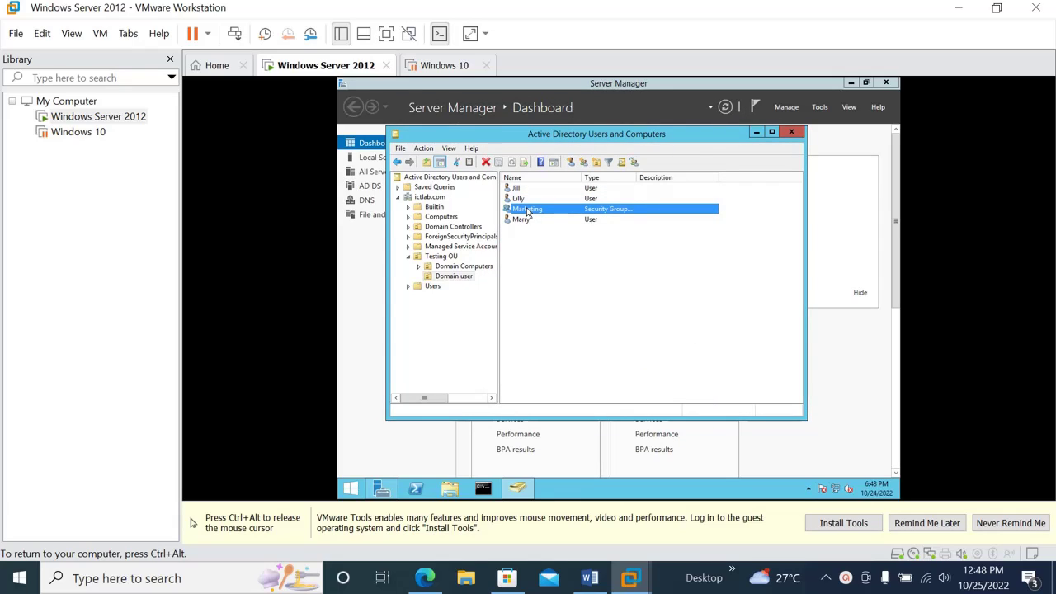
double_click(528, 212)
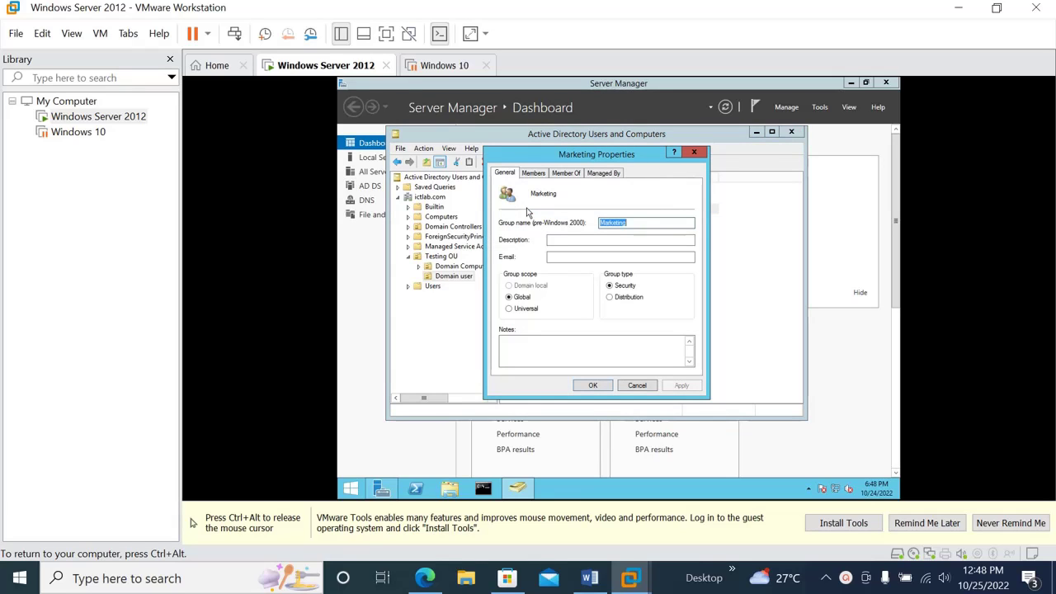
click(540, 175)
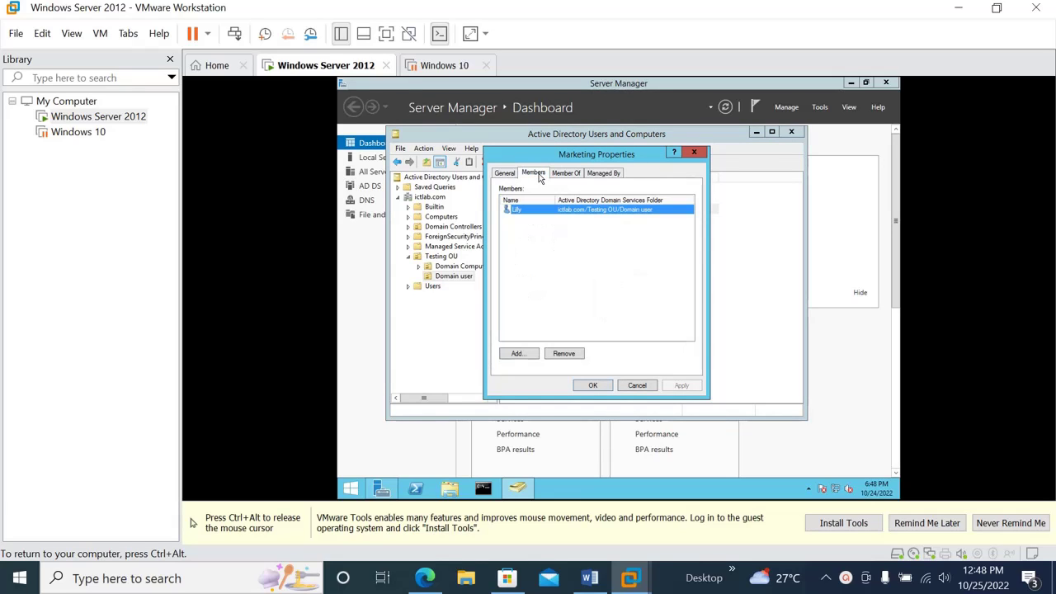
click(518, 354)
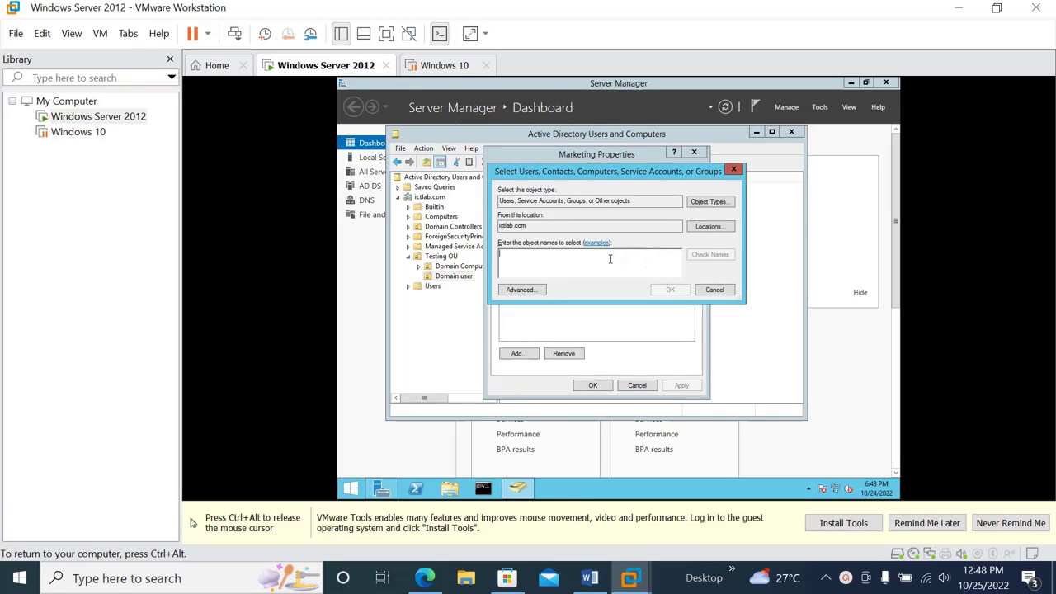
text(i)
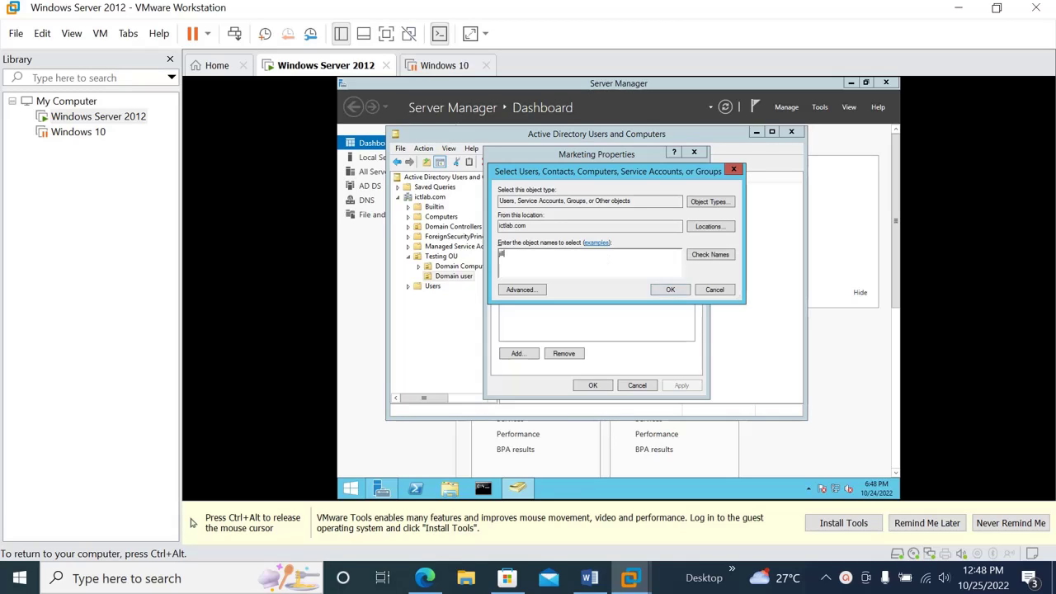
click(726, 257)
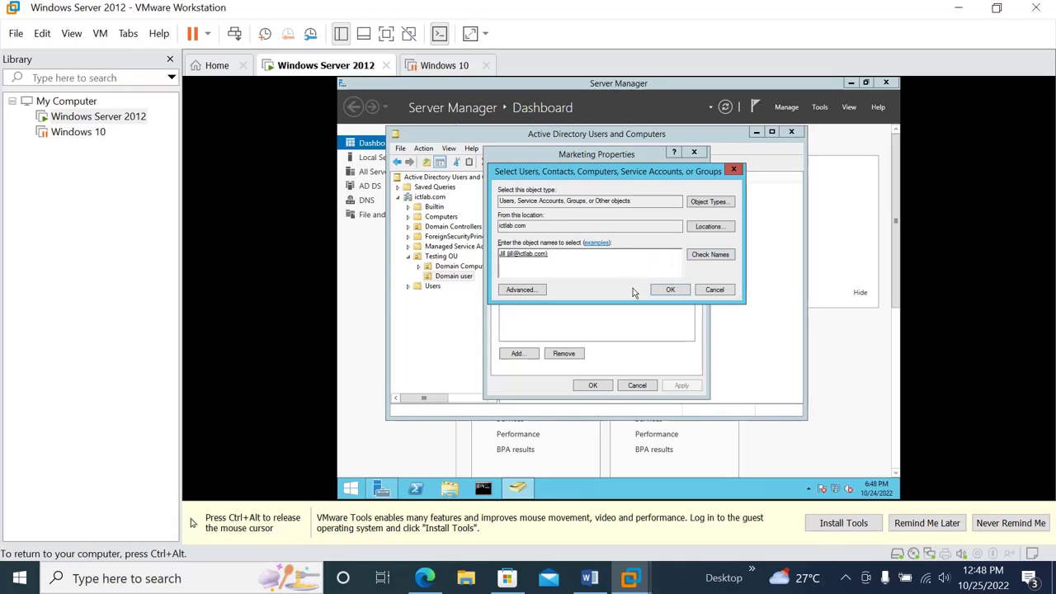
click(666, 291)
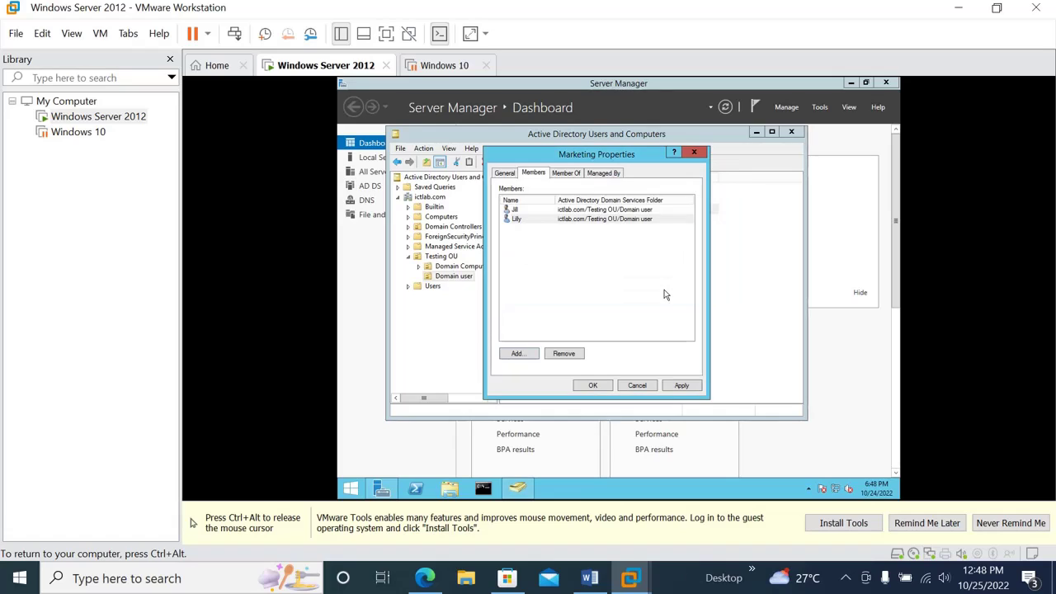
click(675, 385)
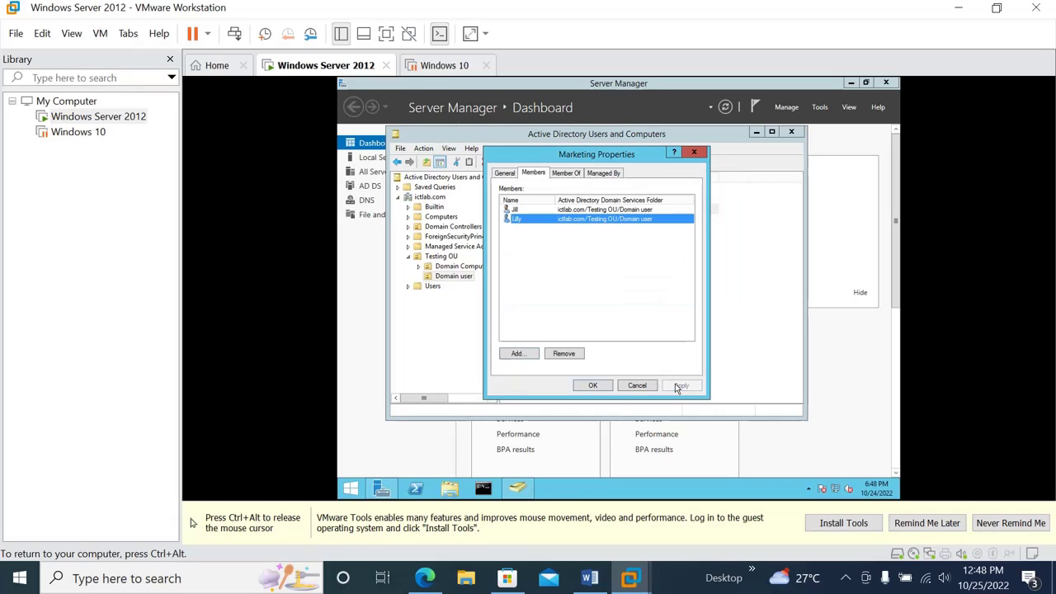
click(594, 386)
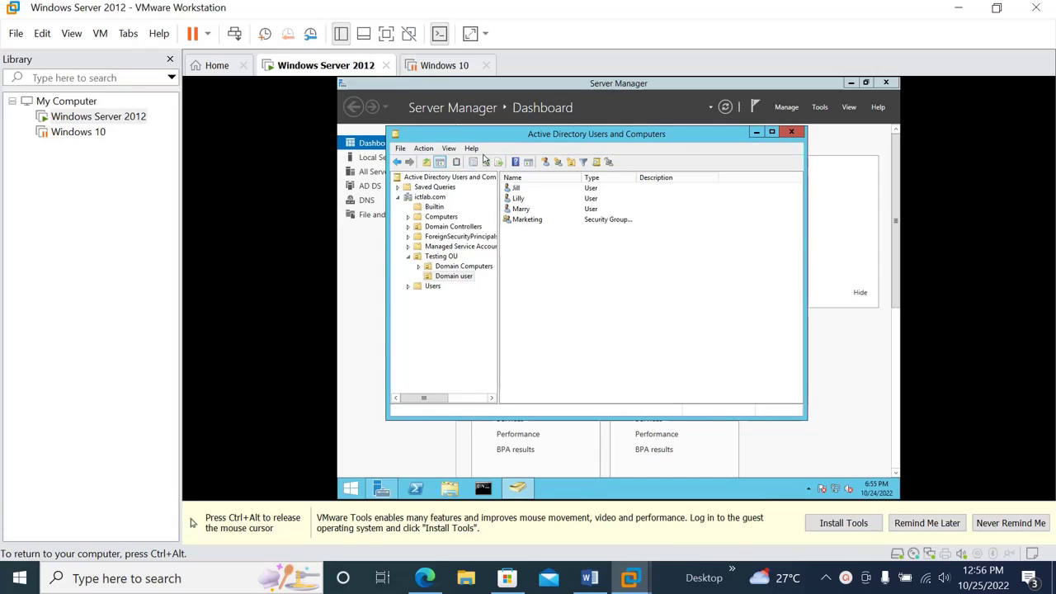
Step: Remove the first listed user from the Marketing group through the user's own group memberships
click(542, 189)
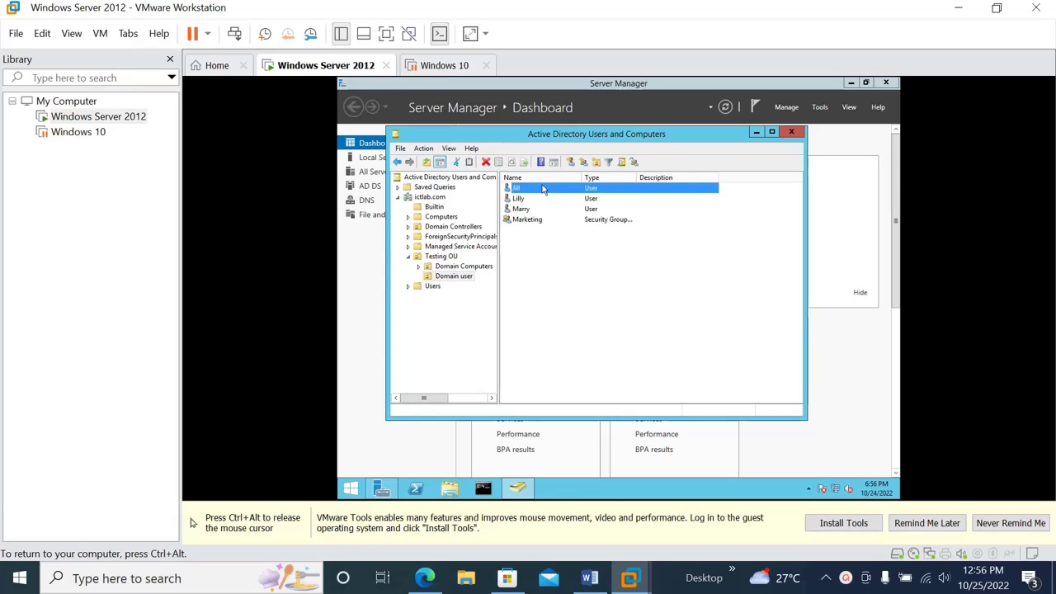
double_click(542, 188)
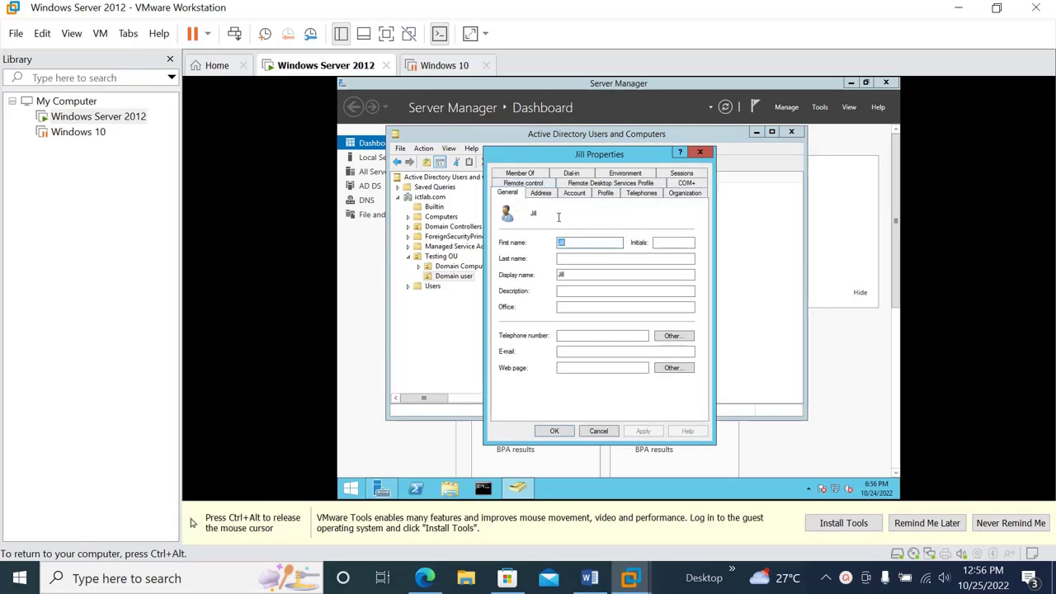
click(523, 174)
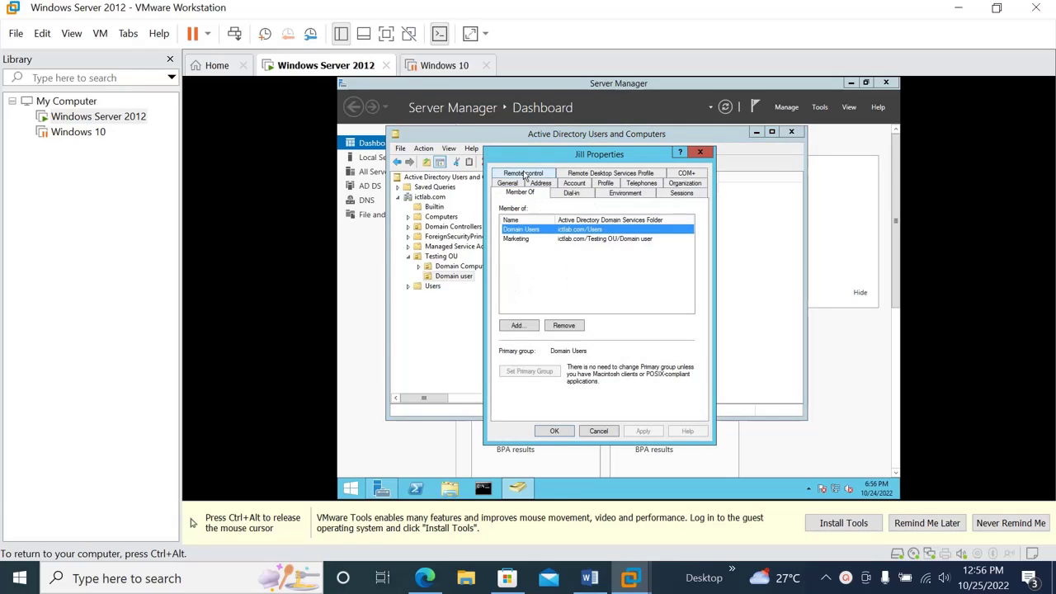
click(538, 240)
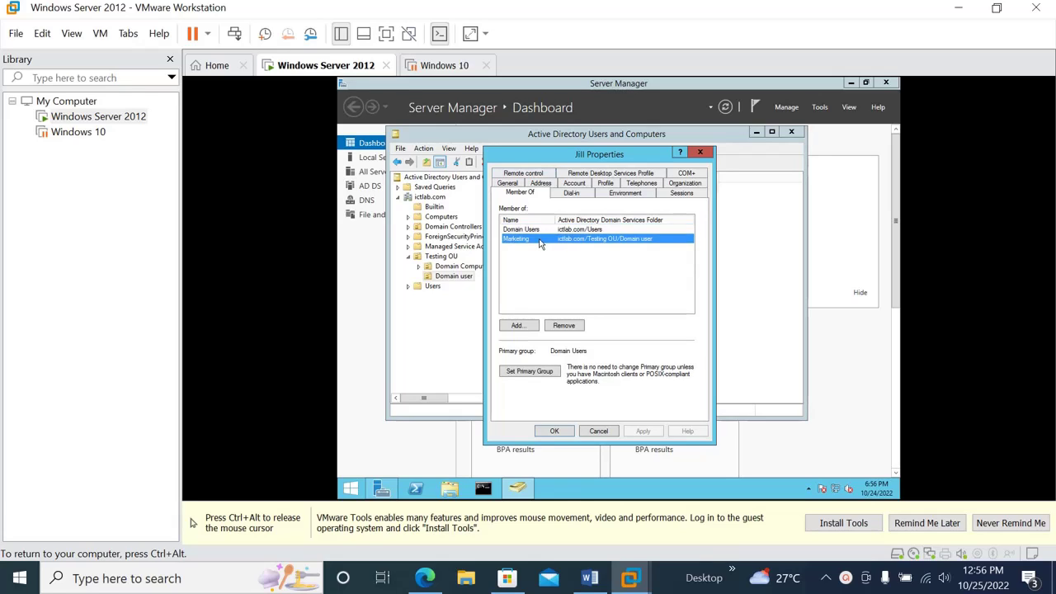
click(566, 328)
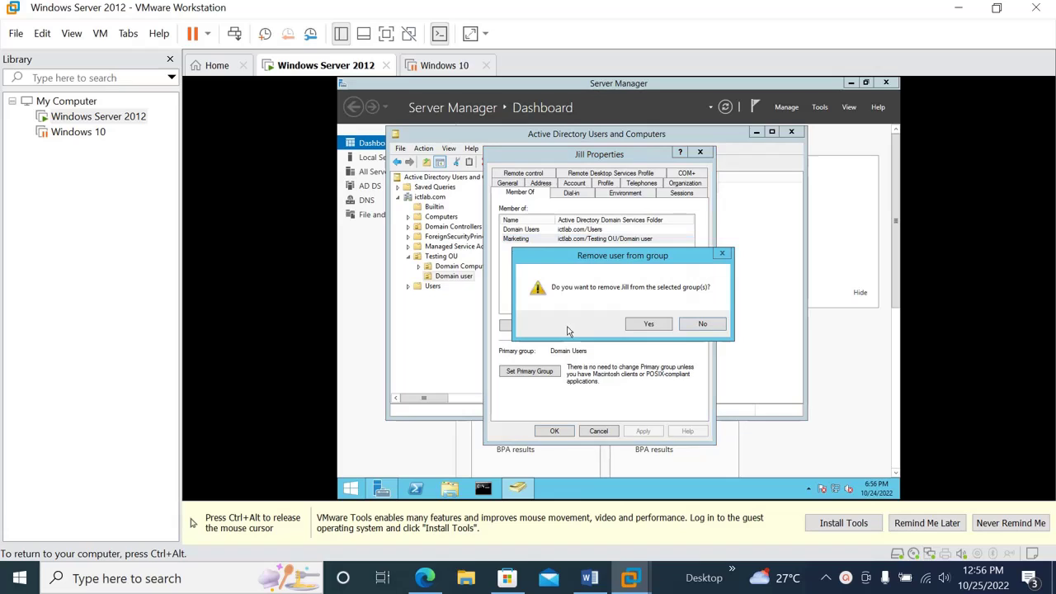
click(641, 327)
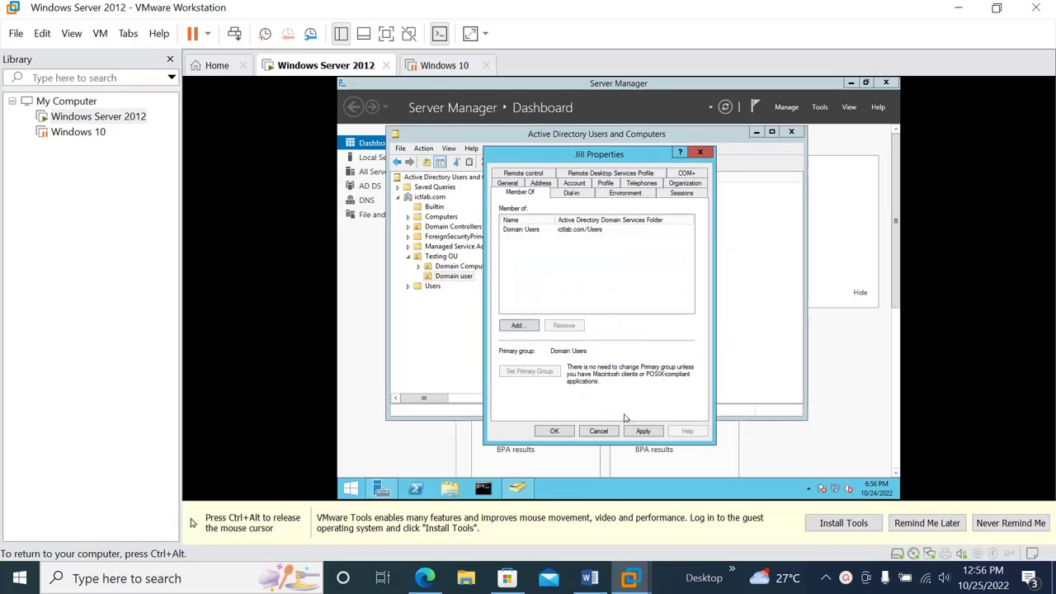
click(555, 431)
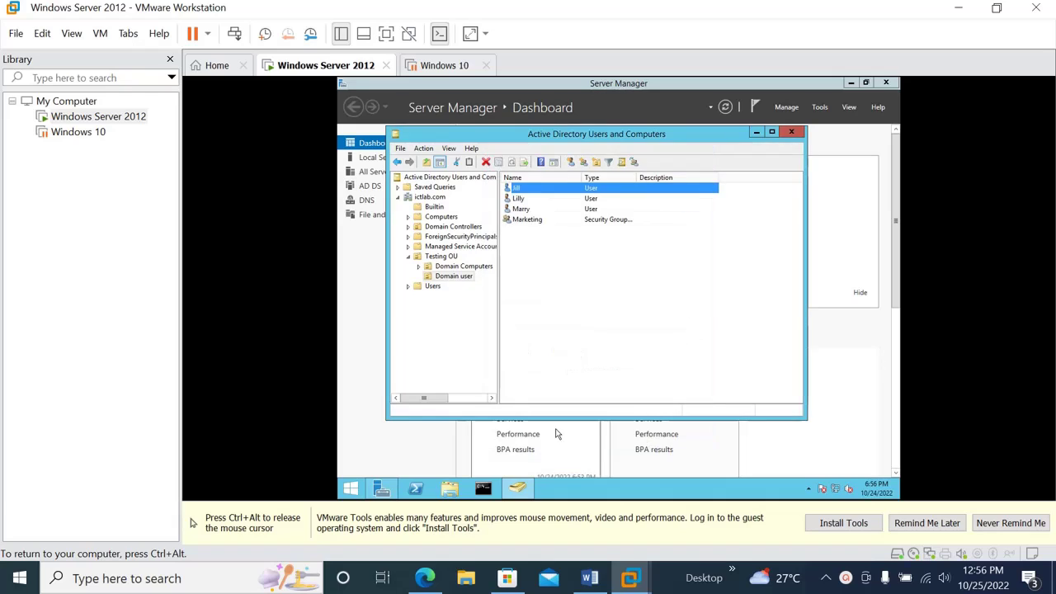
Step: Check the member list of the Marketing group in the Domain user OU, and close the group's properties
click(520, 221)
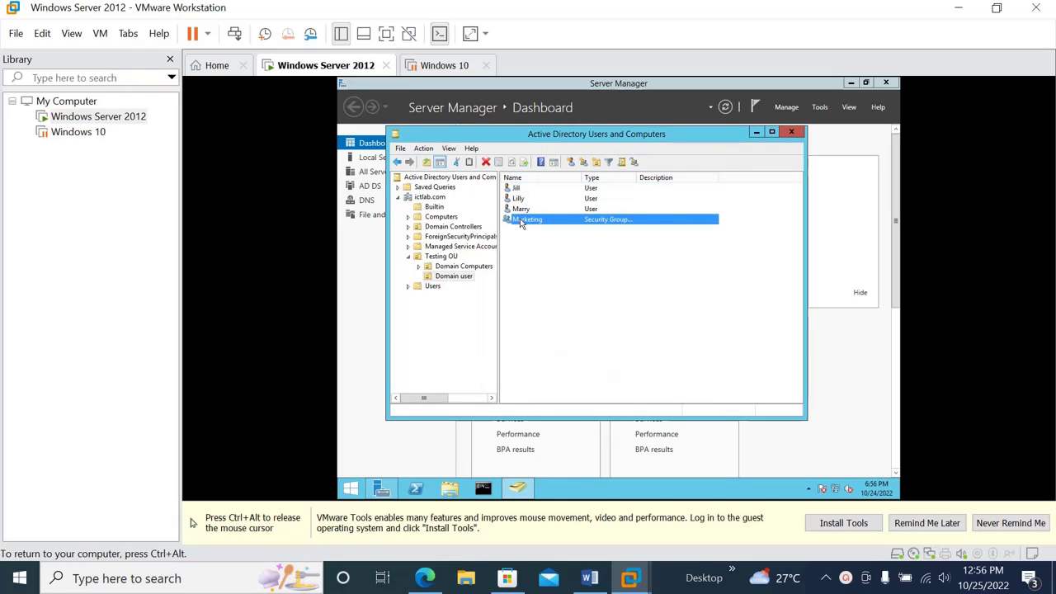
right_click(520, 221)
mouse_move(564, 266)
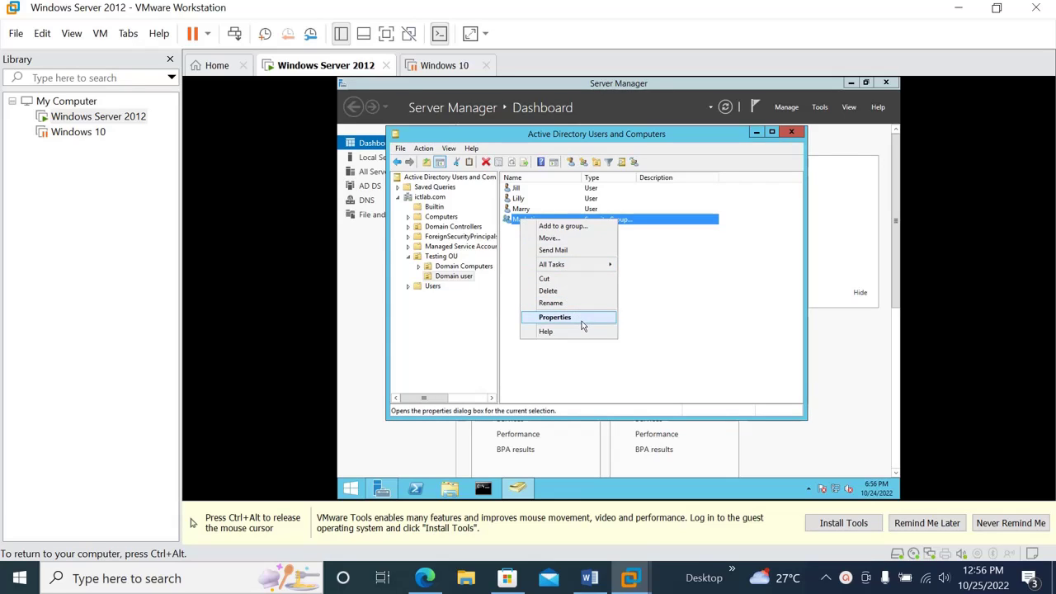
click(586, 326)
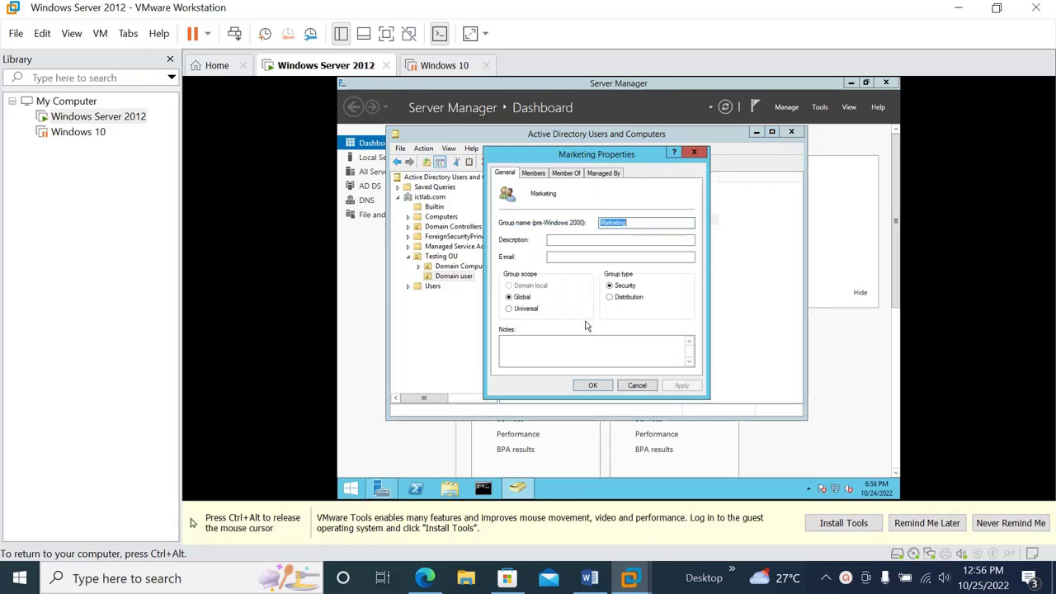
click(531, 174)
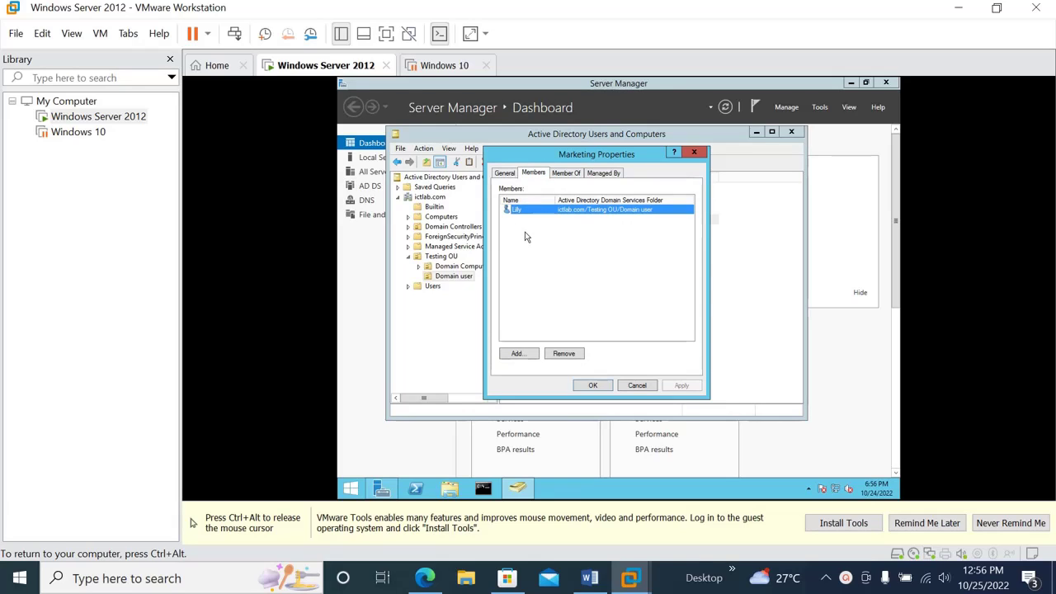
click(694, 152)
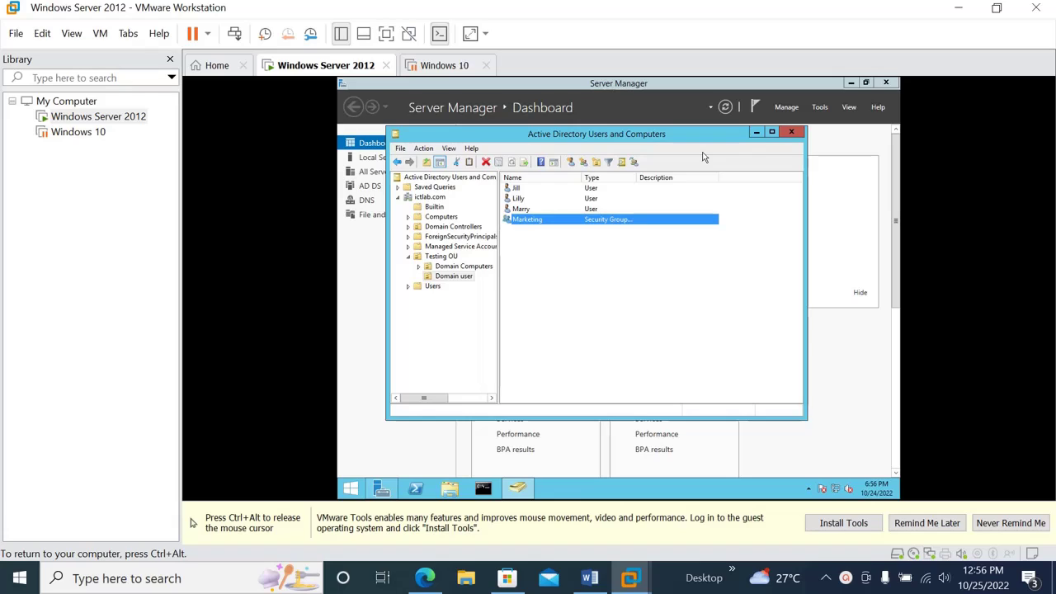
click(609, 286)
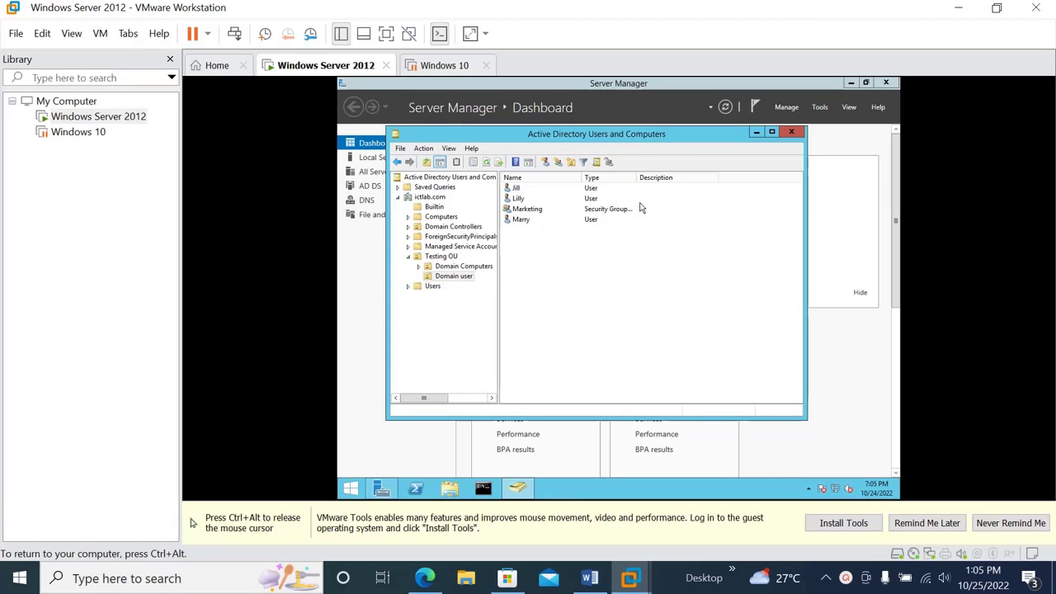
Step: Make the Marketing group a member of the built-in Administrators group and apply the change
double_click(617, 211)
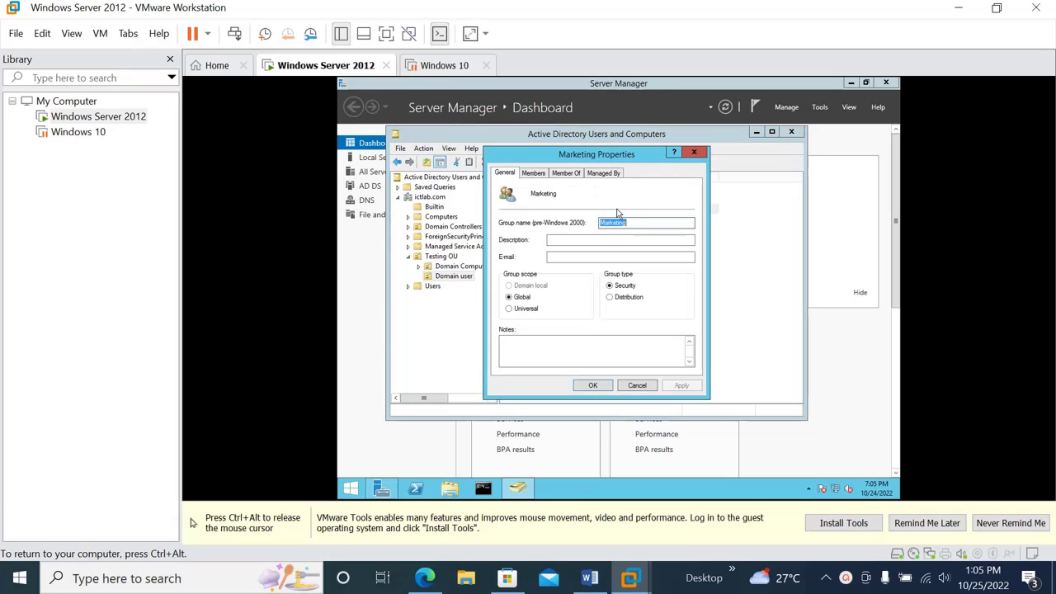
click(565, 174)
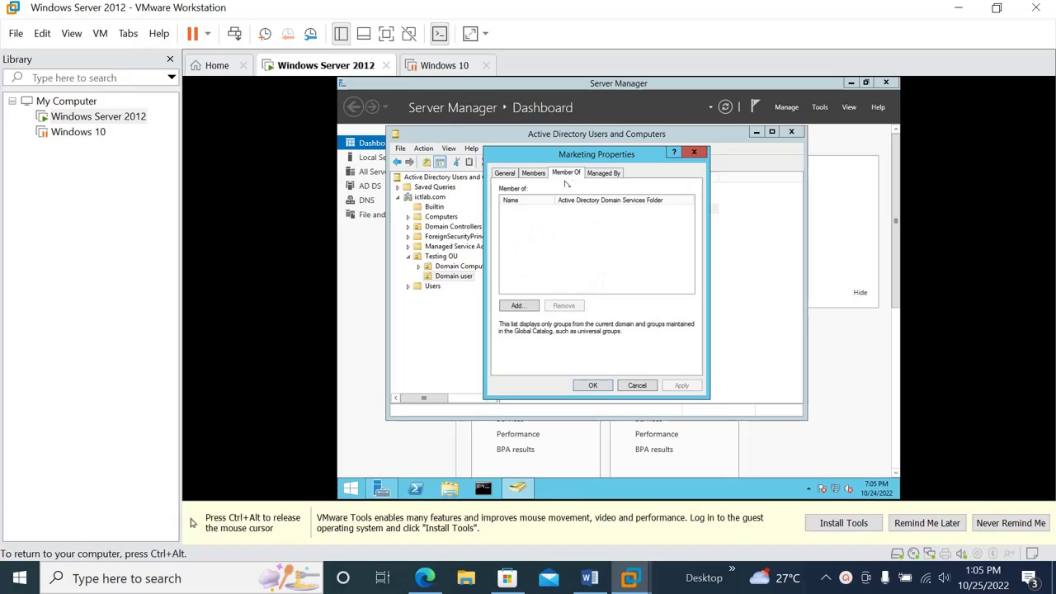
click(516, 306)
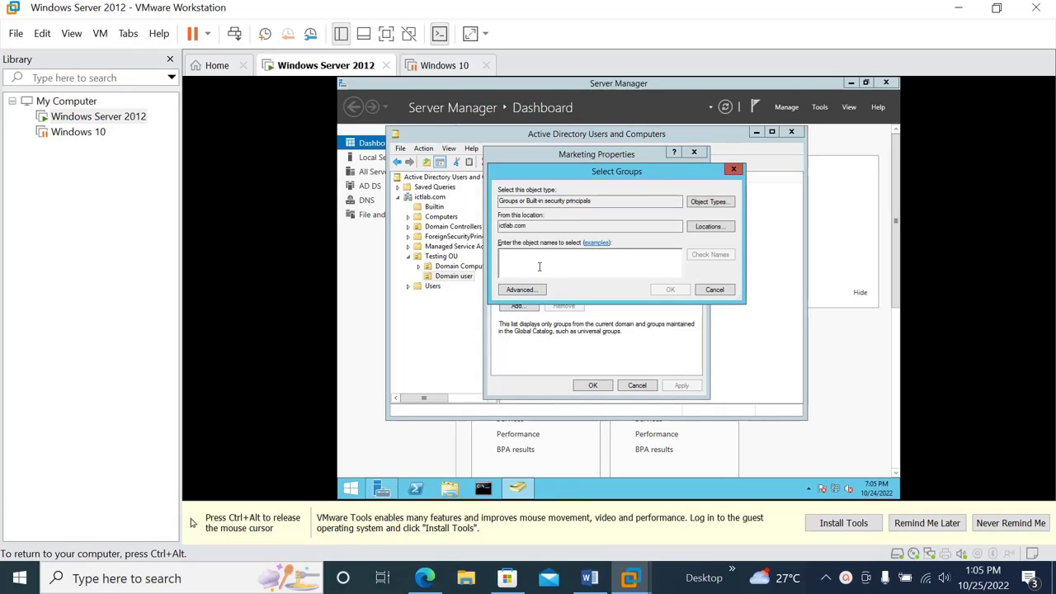
text(Admini)
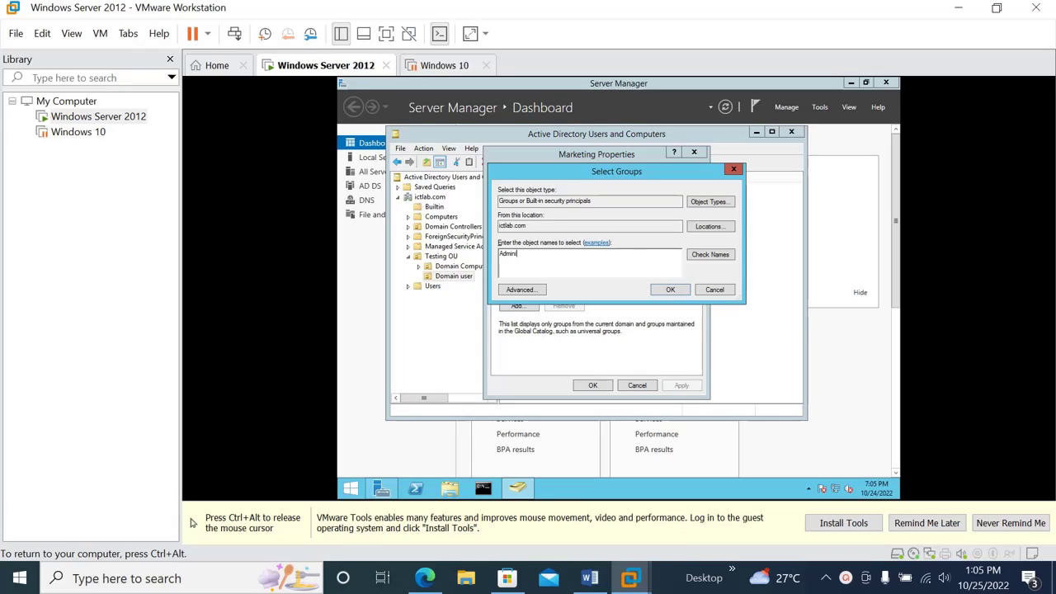
text(strator)
click(719, 259)
click(684, 291)
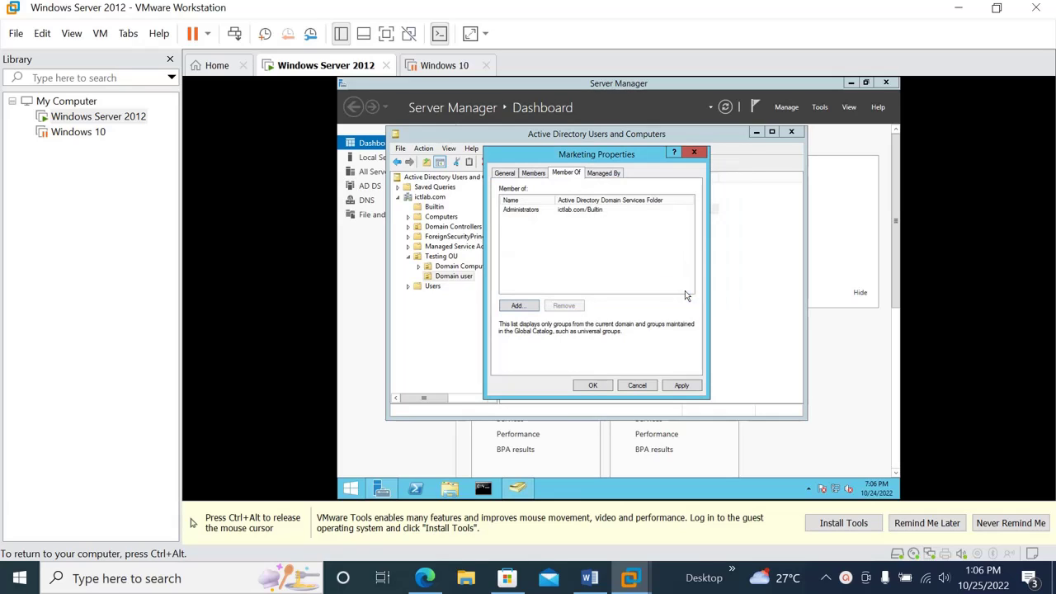
click(680, 386)
click(593, 385)
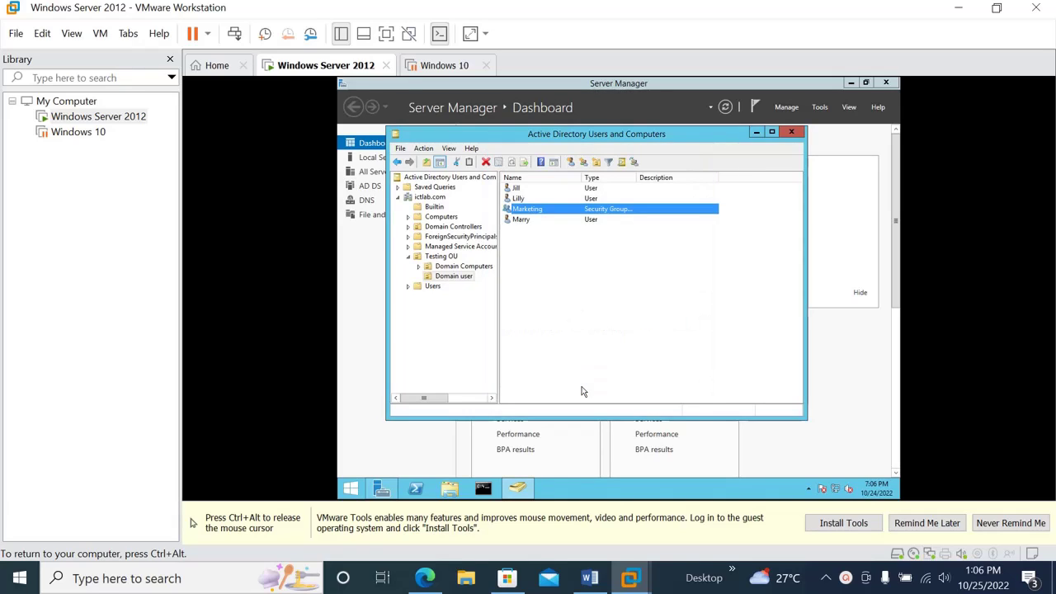
Step: Check which groups the Marketing group belongs to, and close its properties
double_click(524, 209)
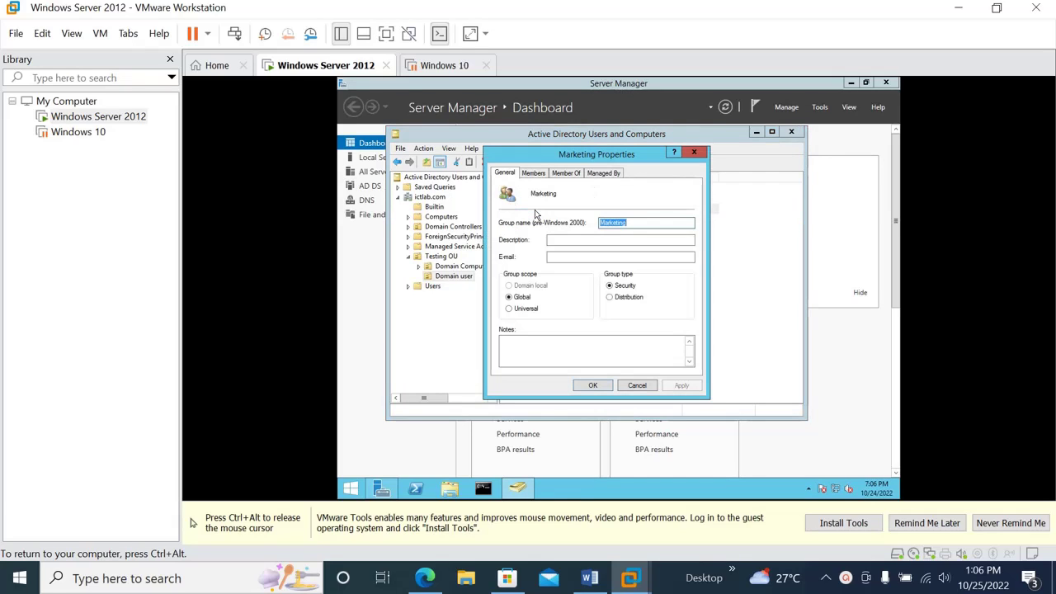
click(566, 173)
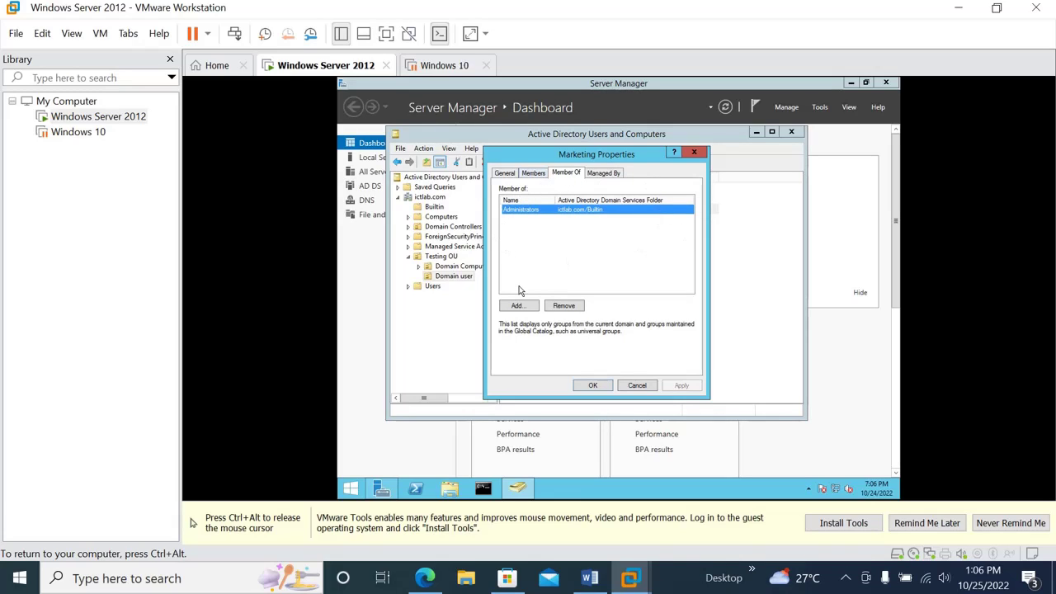
click(597, 391)
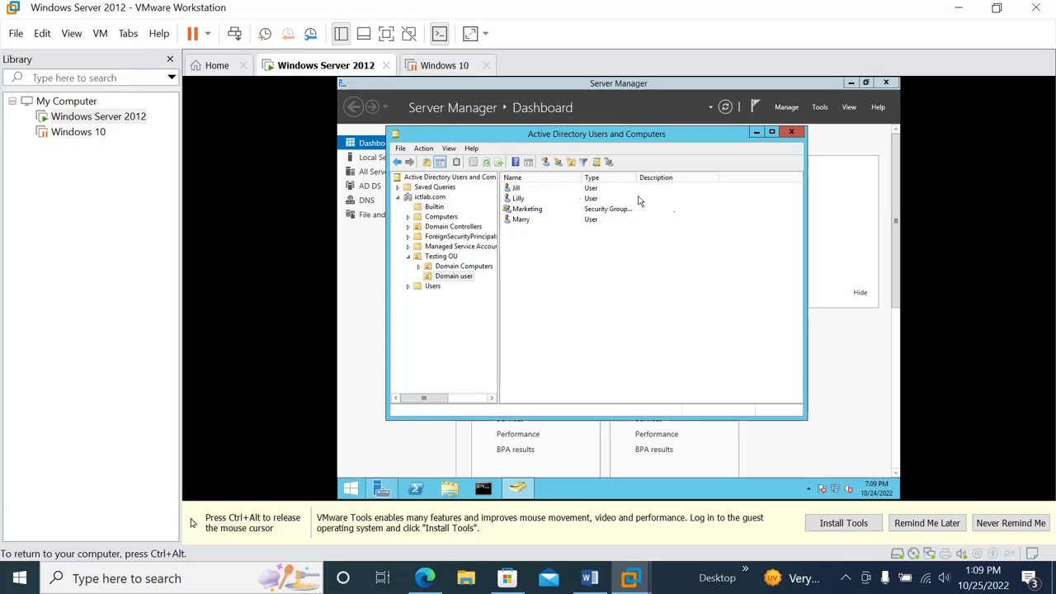
click(513, 191)
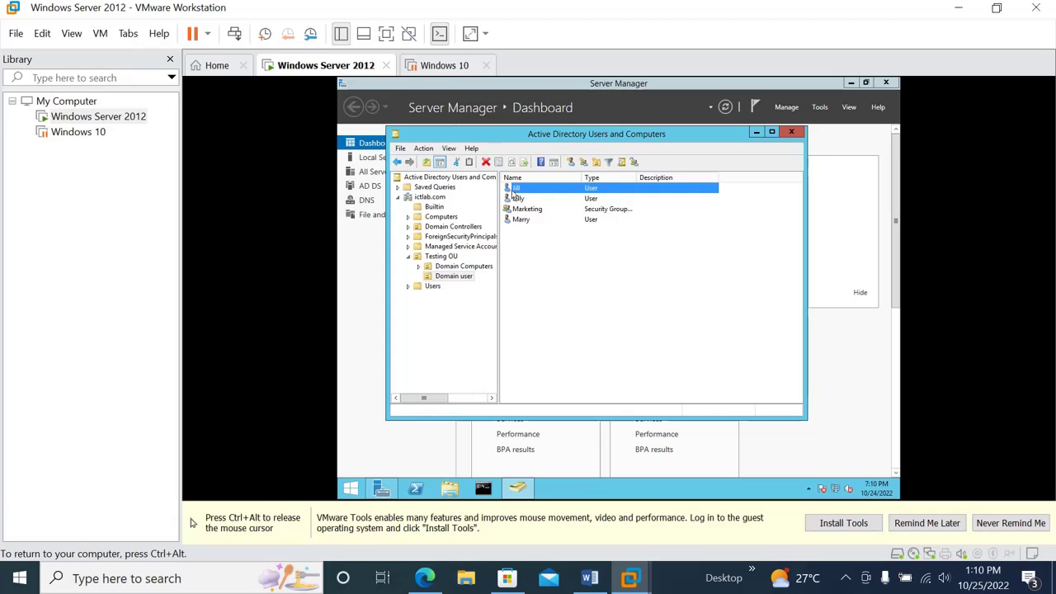
right_click(513, 193)
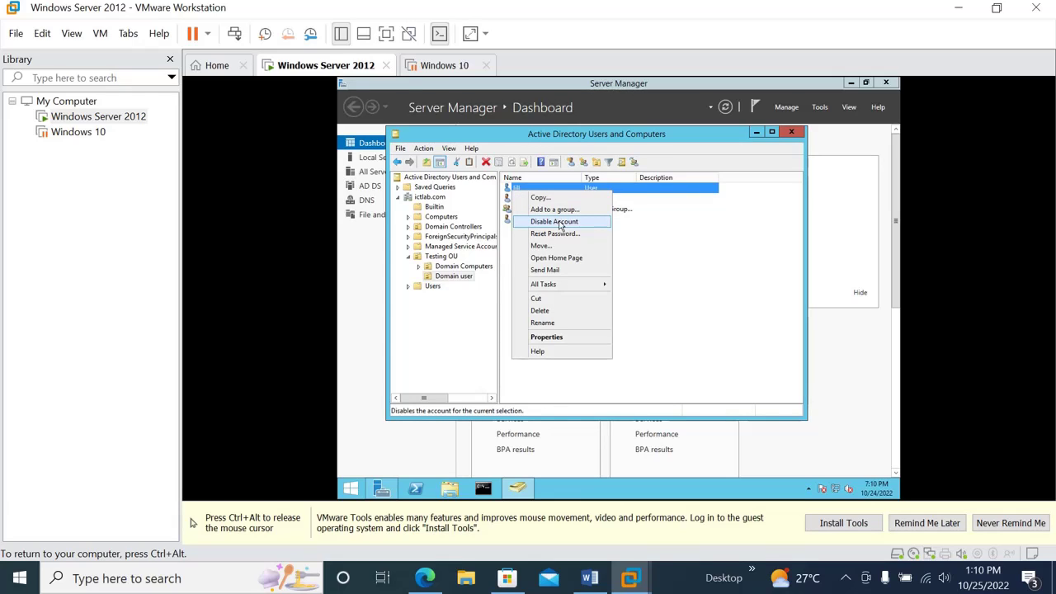
click(675, 261)
click(674, 263)
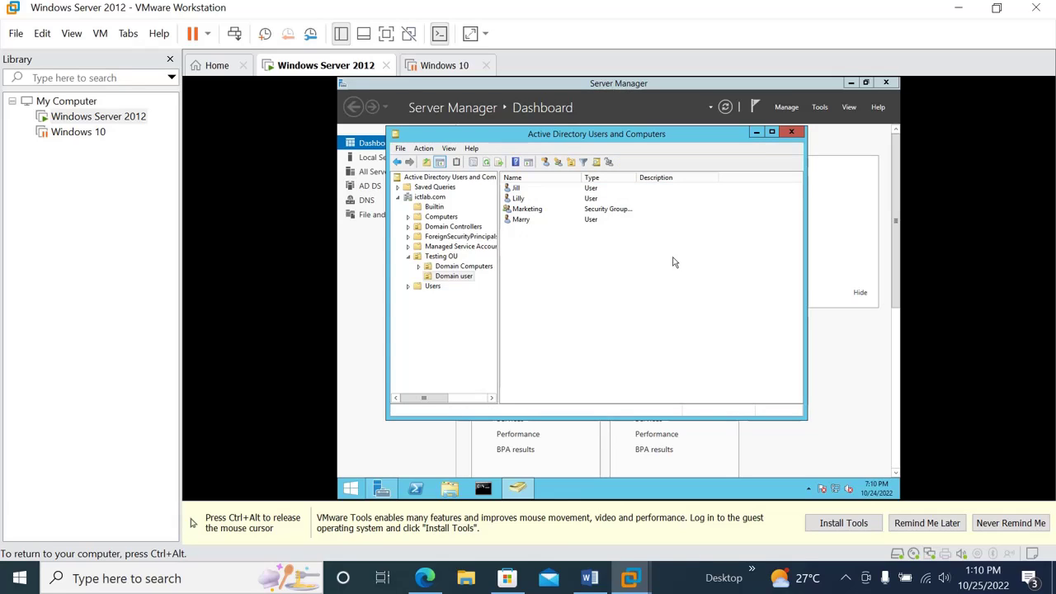
Step: Create an organizational unit named "Disable users" inside Testing OU, with protection from accidental deletion enabled
click(414, 260)
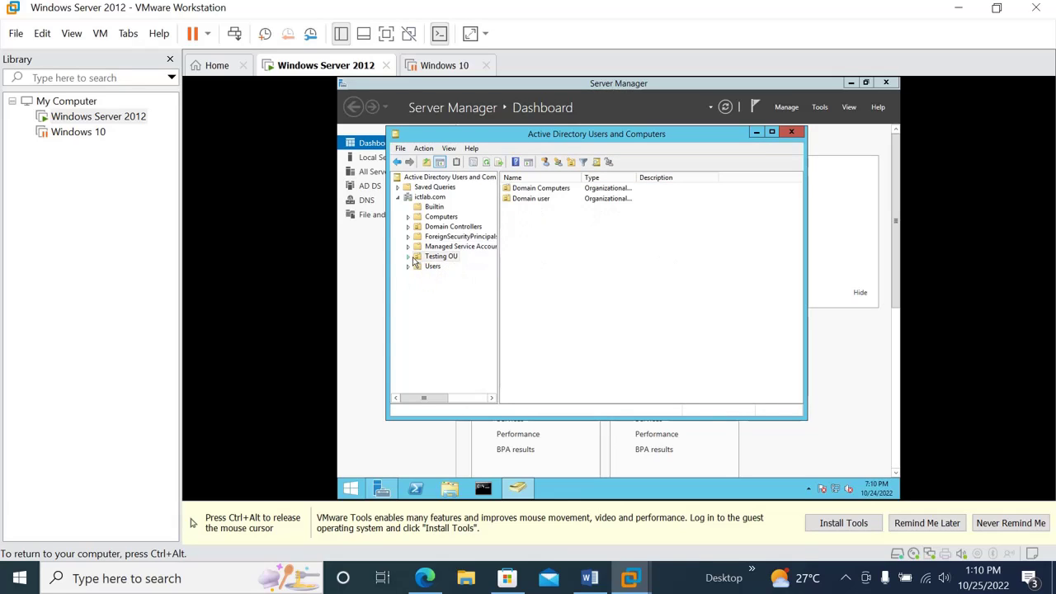
click(414, 260)
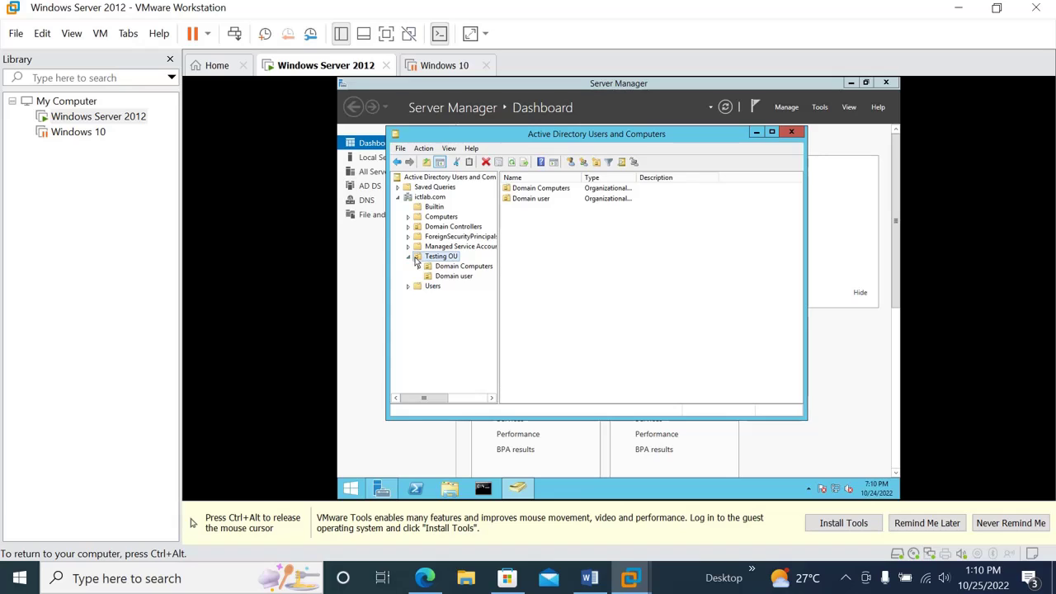
right_click(416, 261)
mouse_move(484, 304)
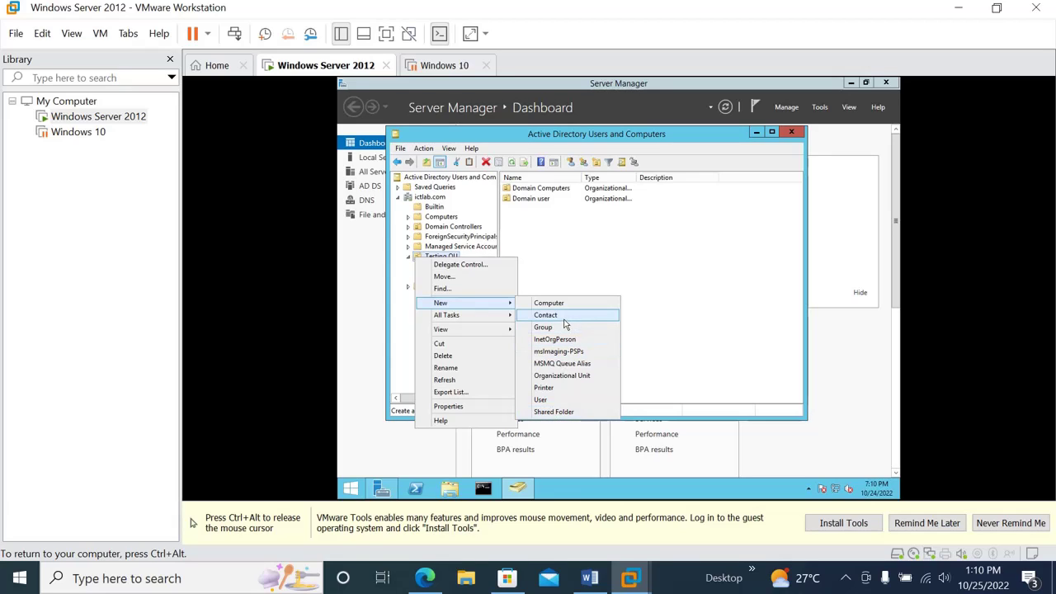
click(579, 376)
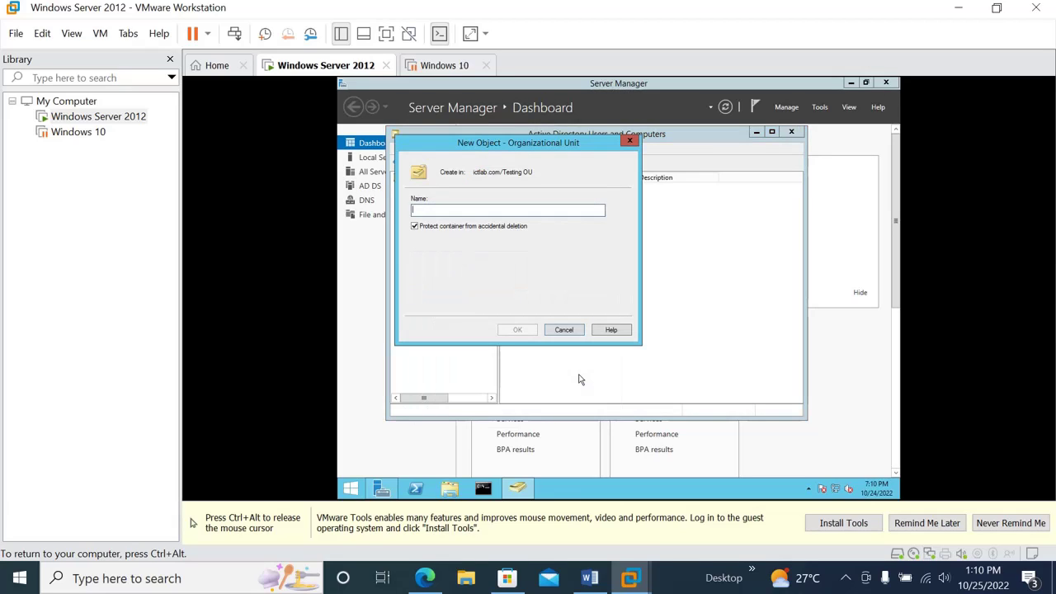
text(D)
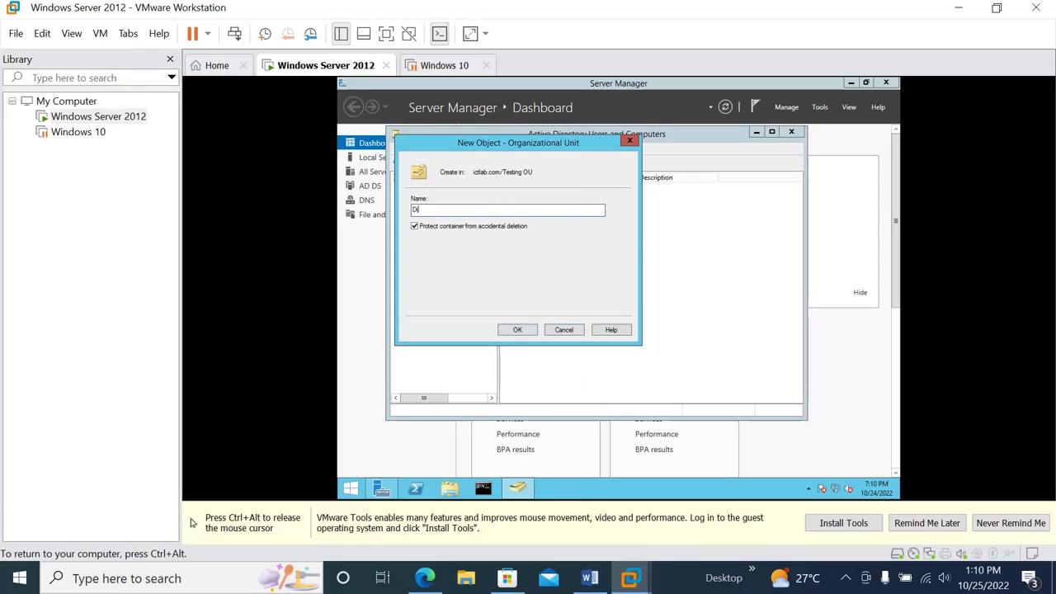
text(isable users)
click(518, 329)
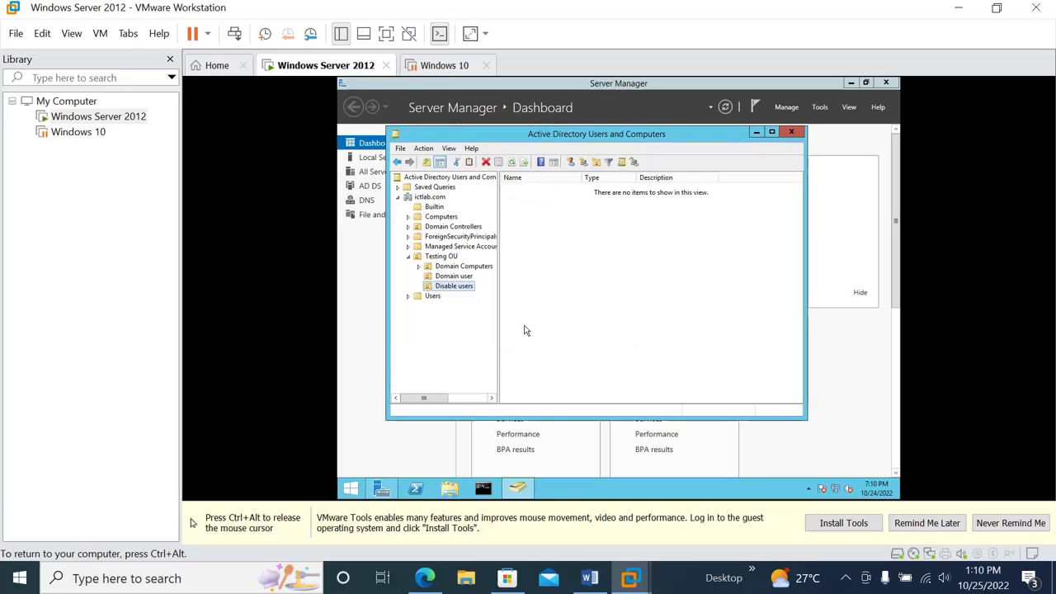
Step: Move the user listed just below the Marketing group from the Domain user OU to the Disable users OU
click(438, 277)
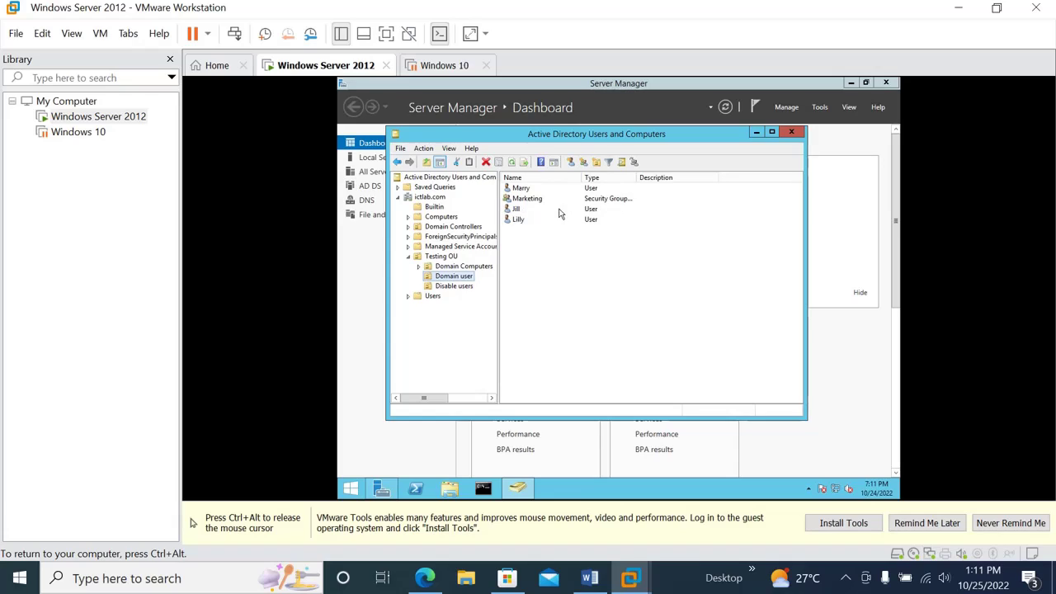
click(558, 211)
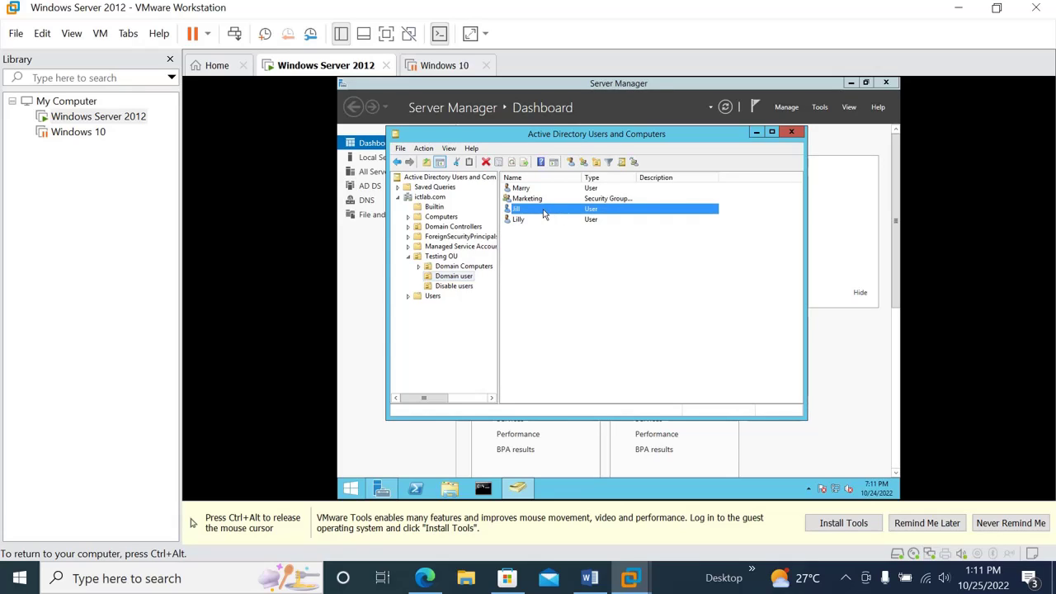
drag(543, 213, 461, 293)
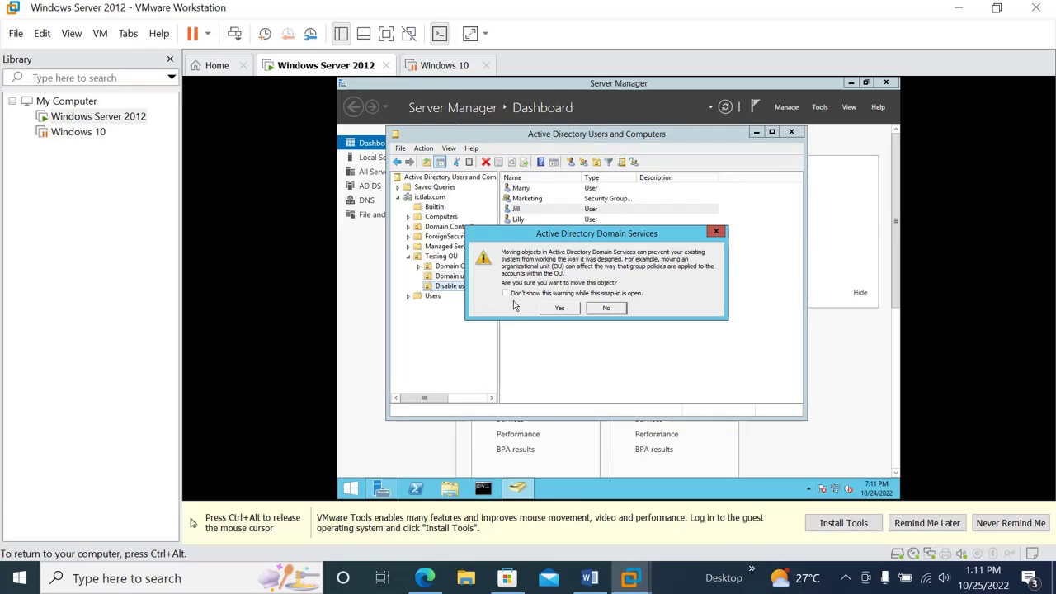
click(557, 307)
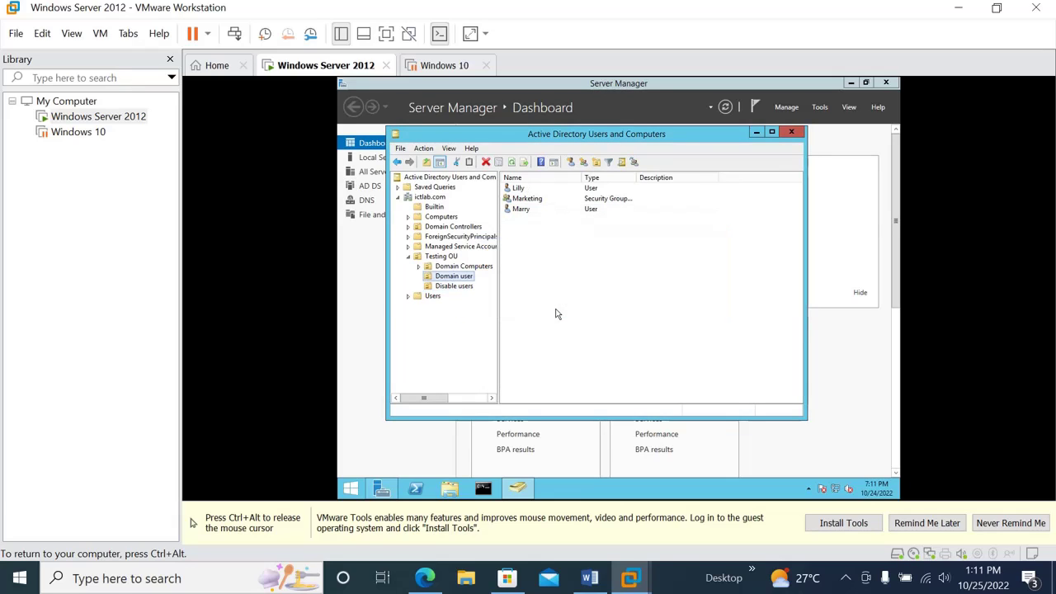
Step: Disable the account of the user in the Disable users OU, and go back to the Domain user OU
click(435, 286)
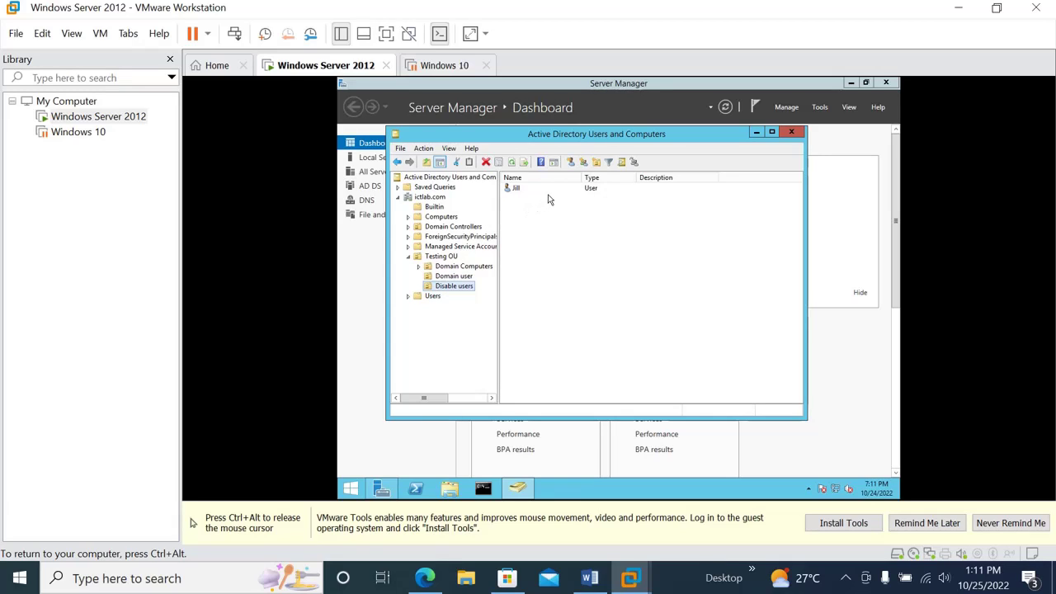
click(525, 189)
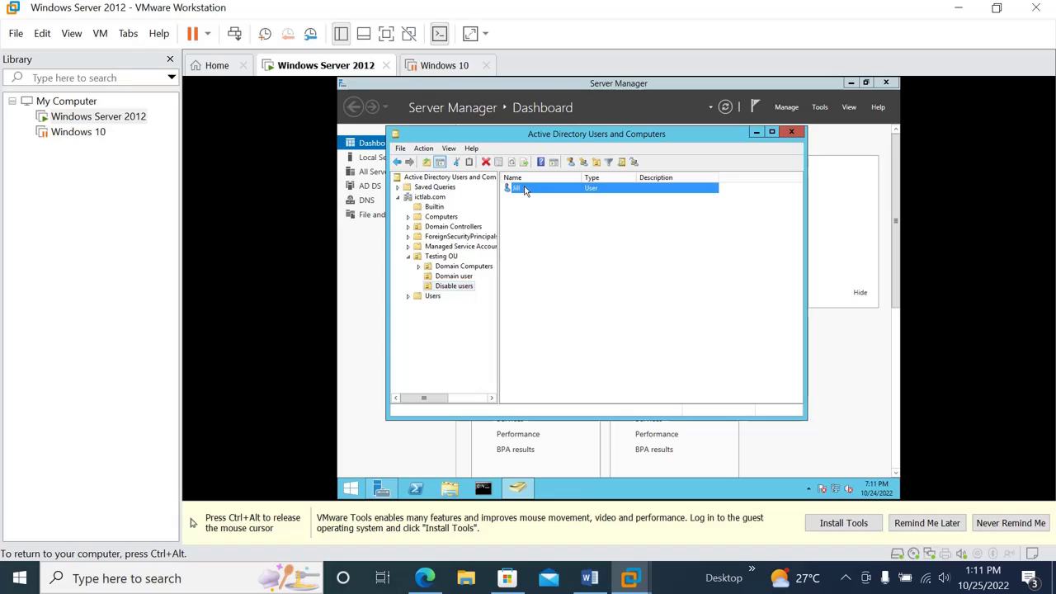
right_click(525, 189)
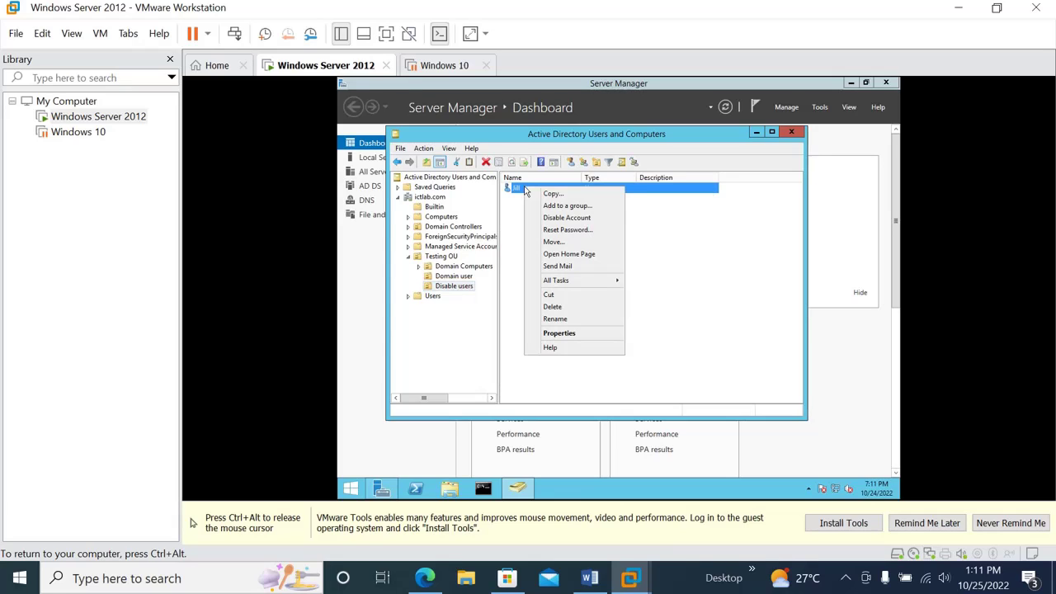
click(587, 220)
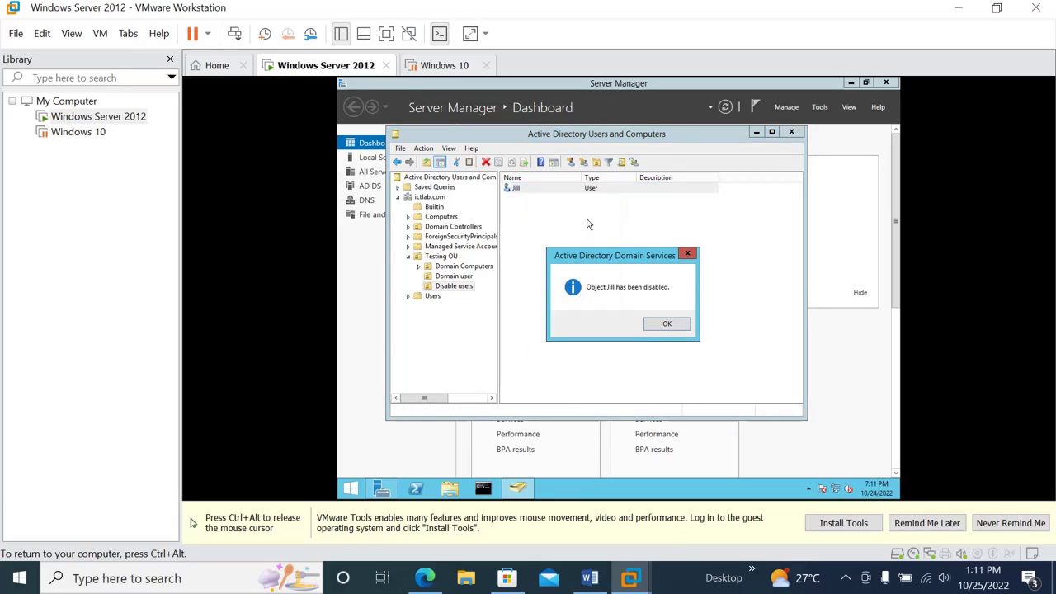
click(667, 326)
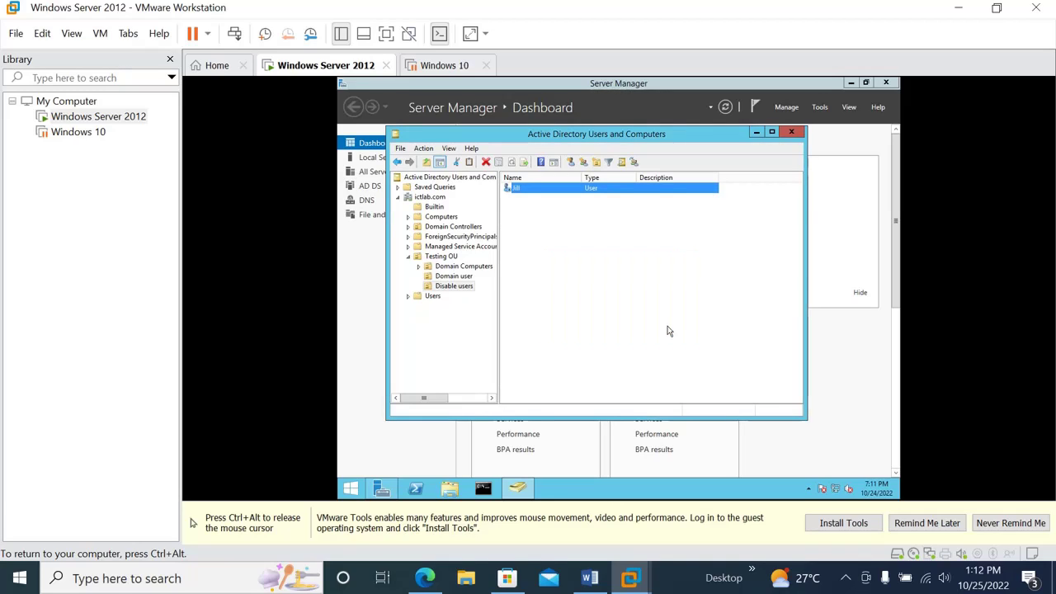
click(548, 218)
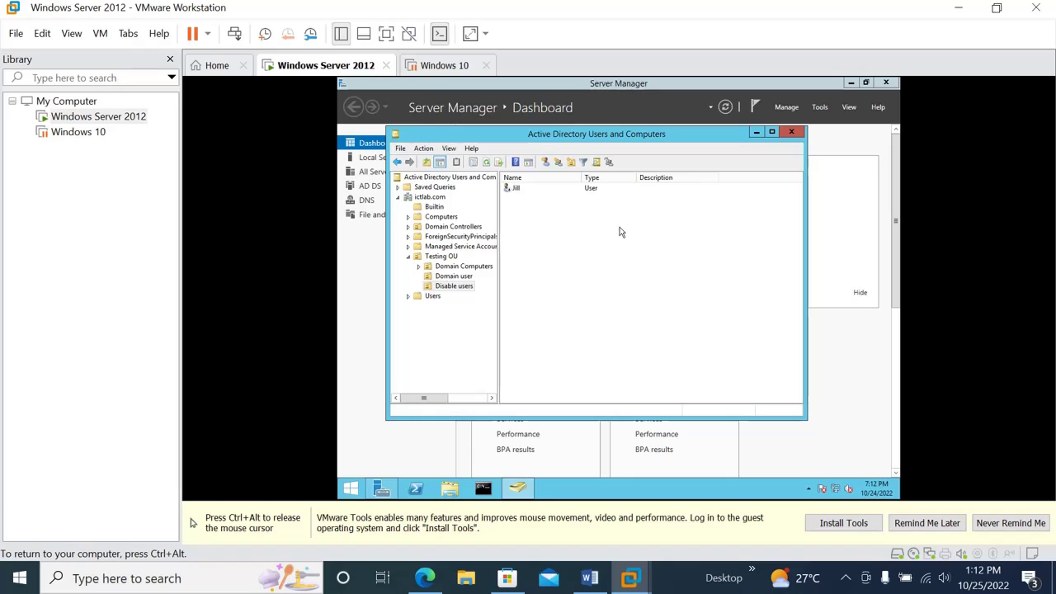
click(464, 277)
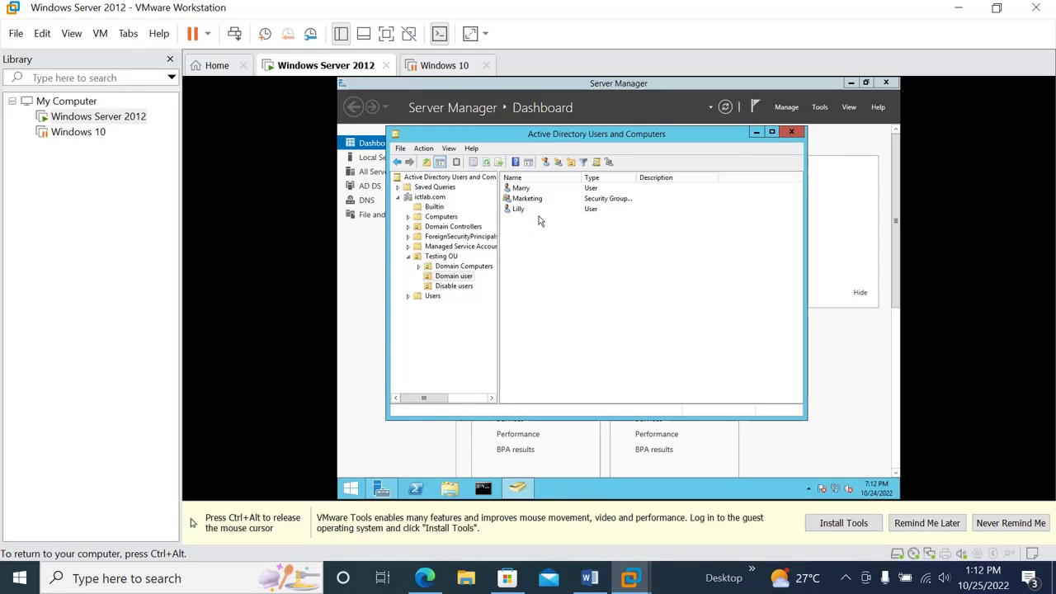
Step: Delete the user listed just below the Marketing group in the Domain user OU, confirming the deletion
click(523, 212)
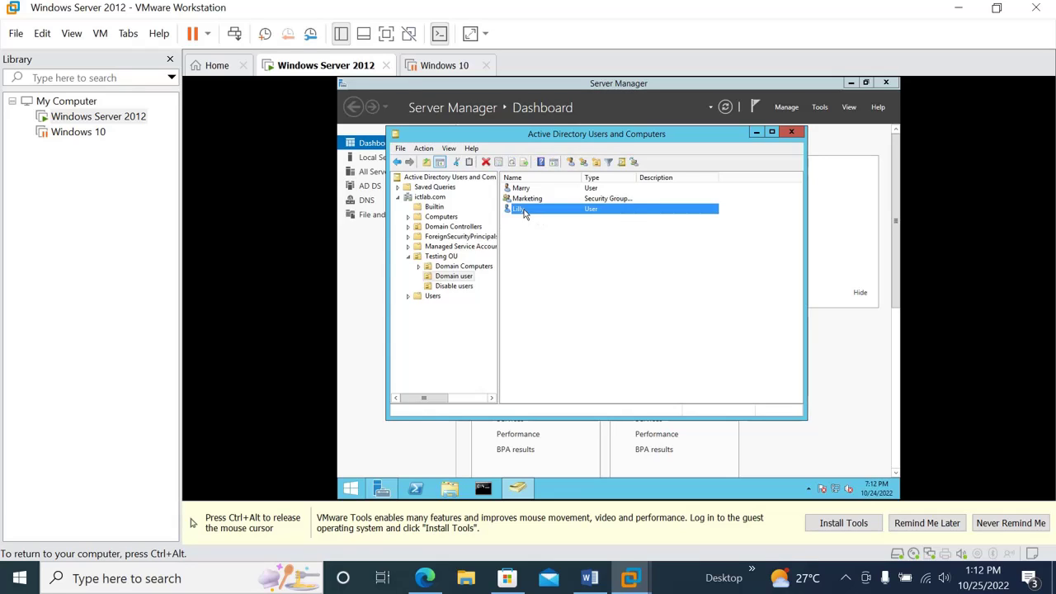
right_click(523, 211)
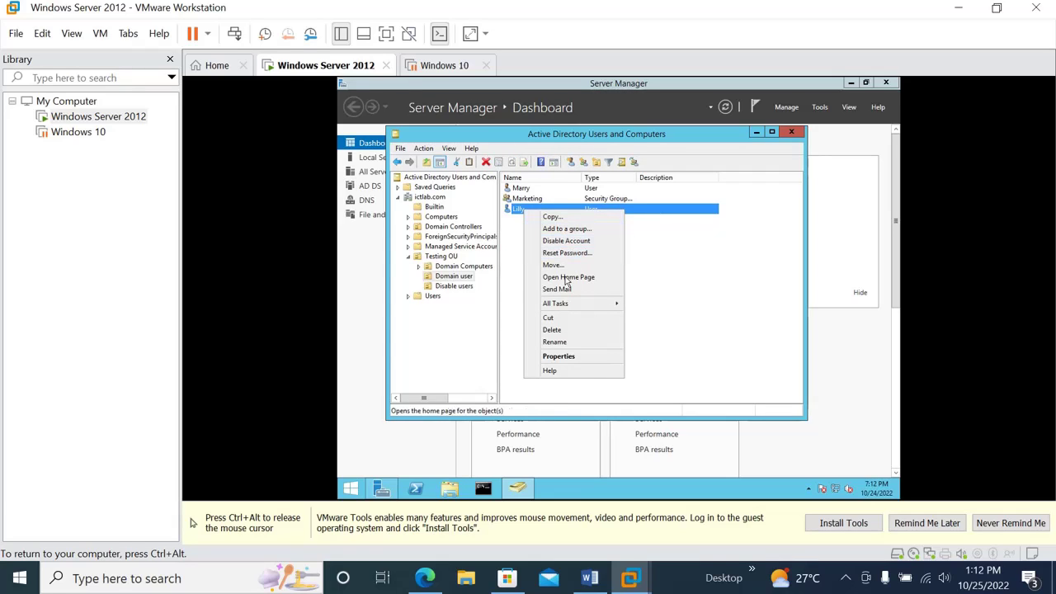
click(568, 330)
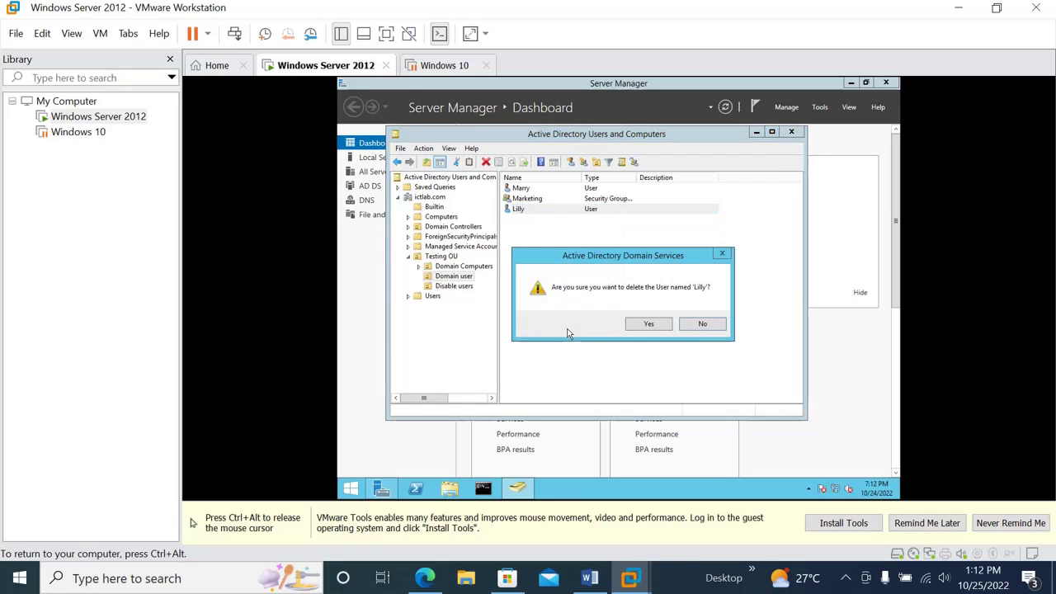
click(657, 326)
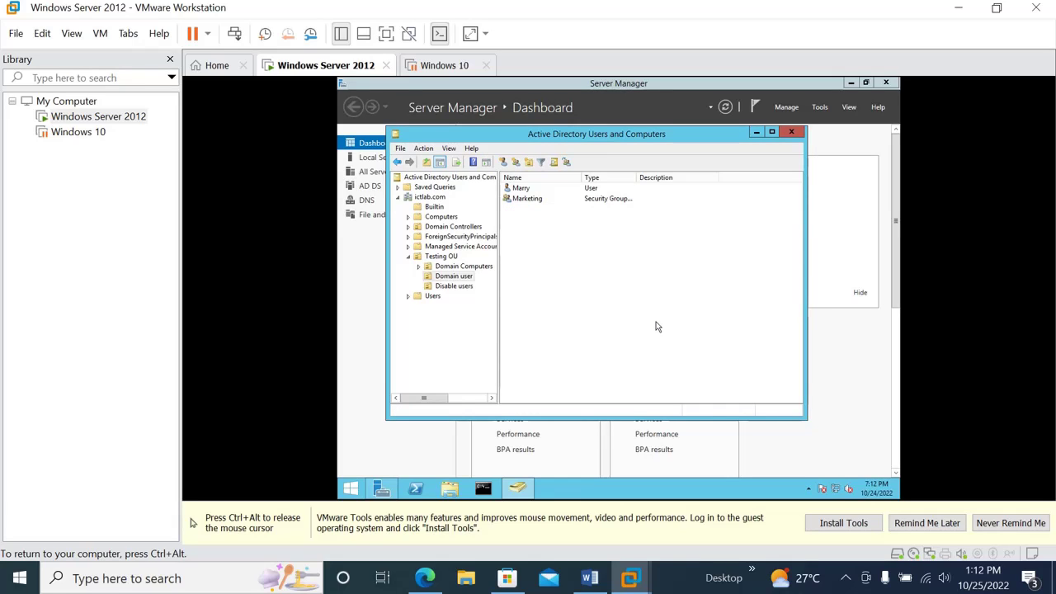
Step: Search Testing OU for the remaining user by first name, review the actions offered for that account, and close the search
click(553, 161)
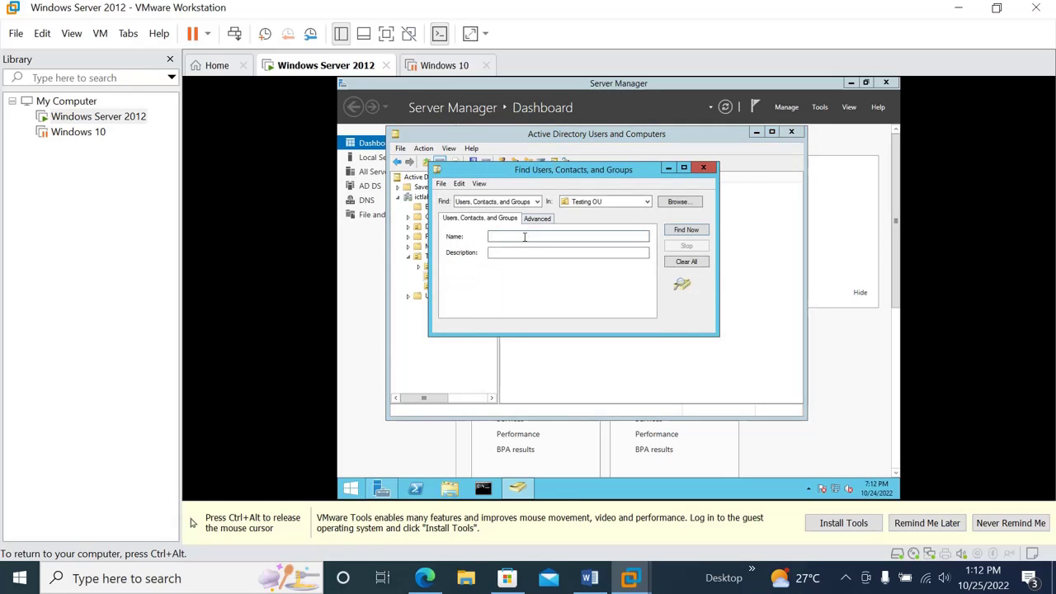
click(703, 167)
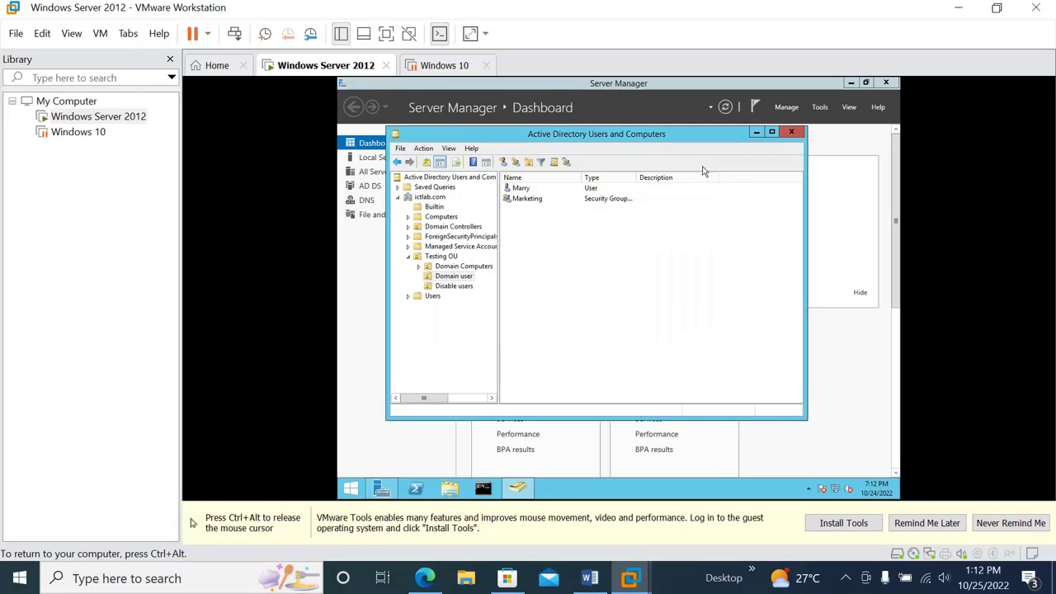
click(553, 162)
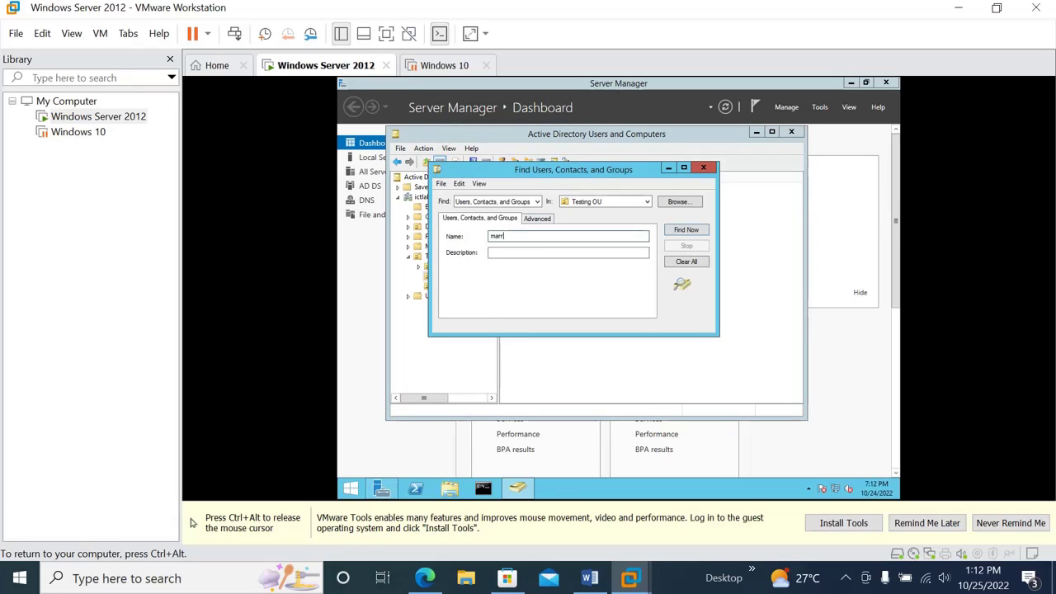
click(700, 230)
click(493, 353)
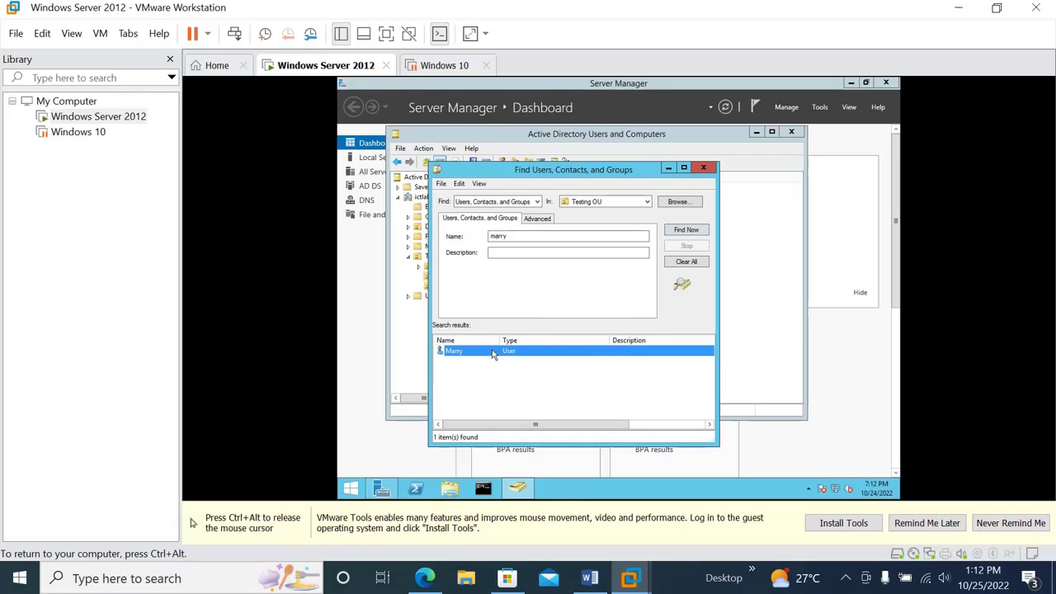
right_click(493, 353)
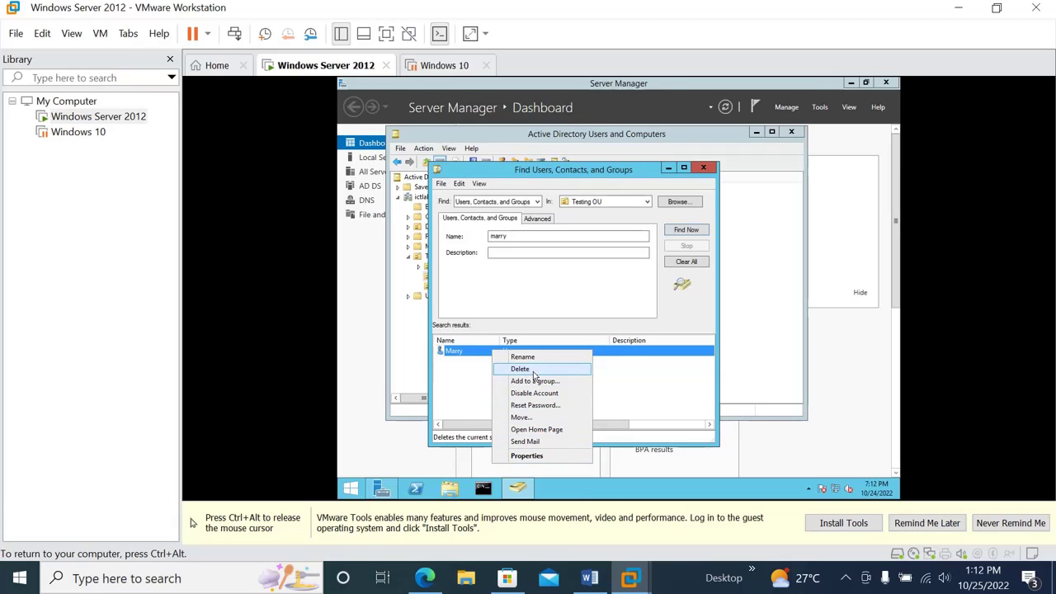
click(627, 396)
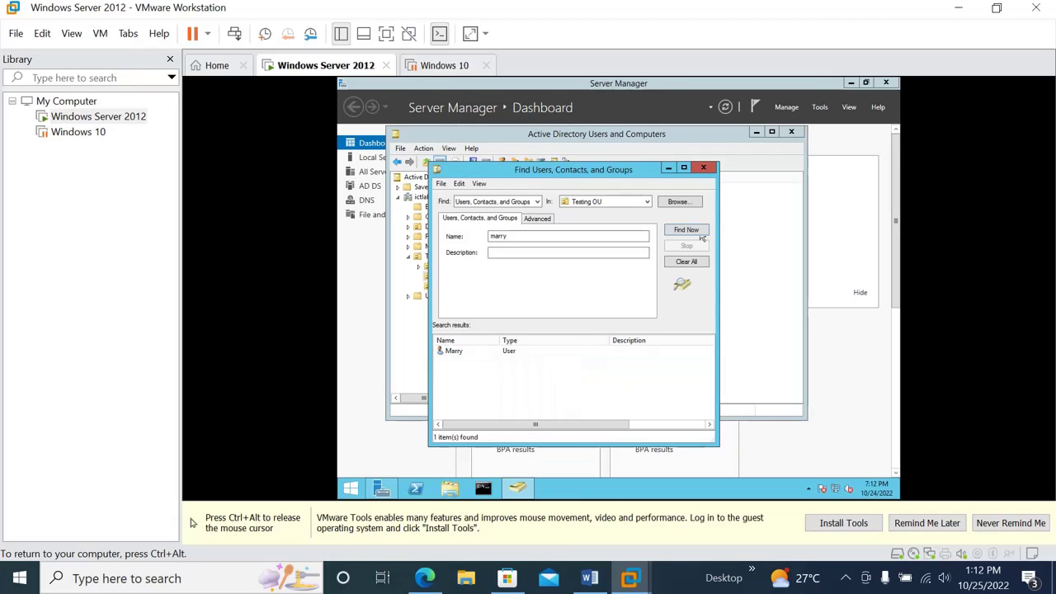
click(703, 169)
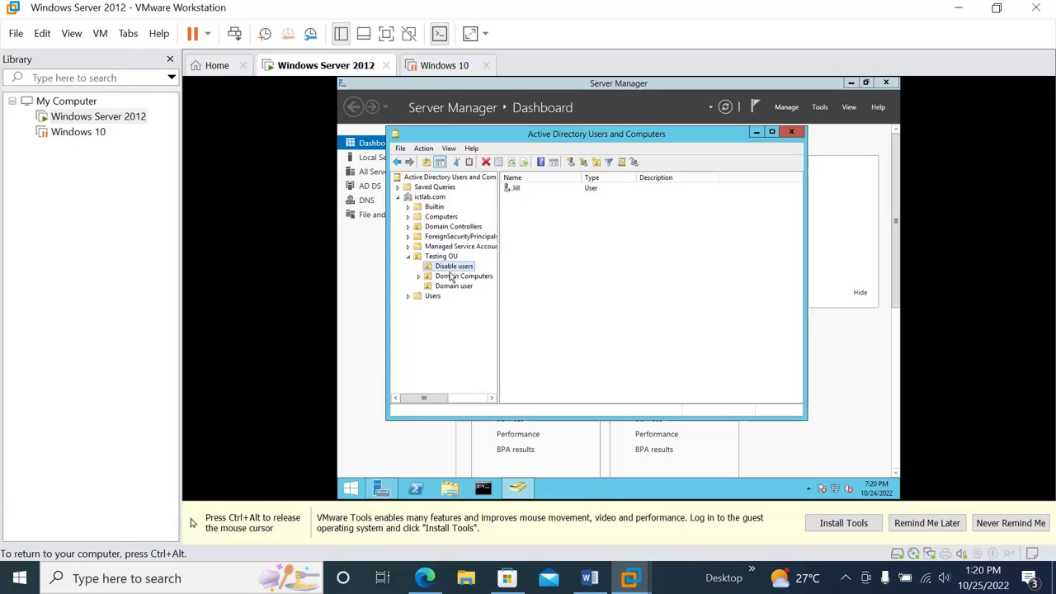
Step: Move the user in the Disable users OU to the Domain user OU, and show the contents of Domain user
click(509, 188)
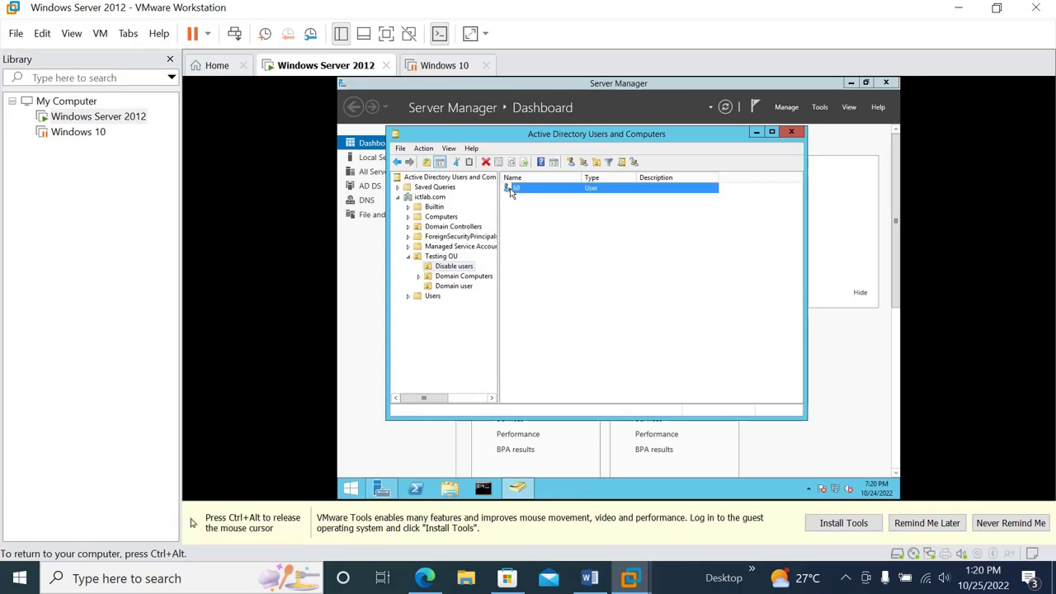
drag(525, 192, 463, 290)
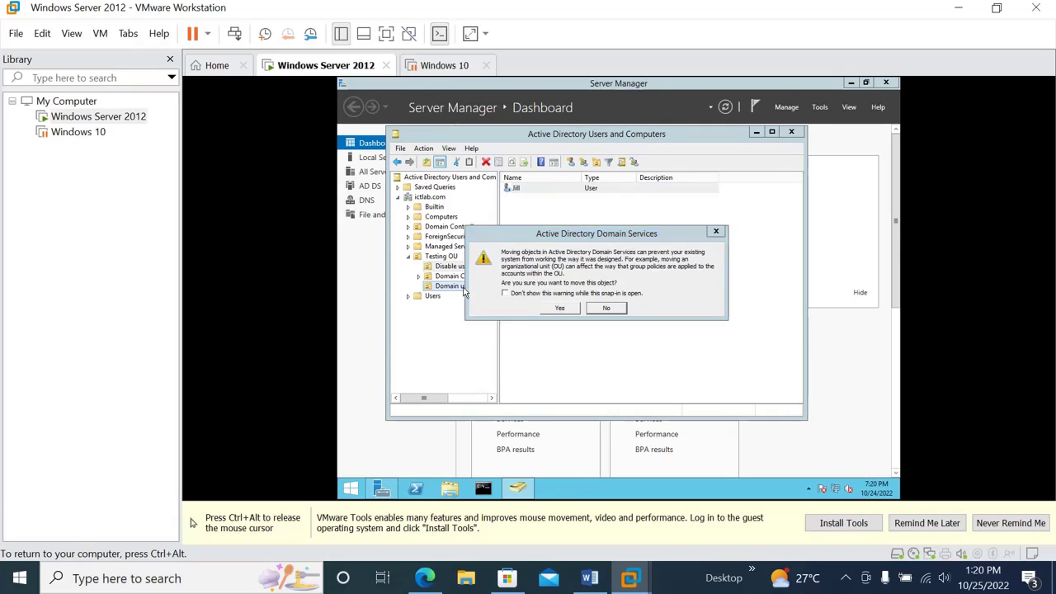
click(558, 309)
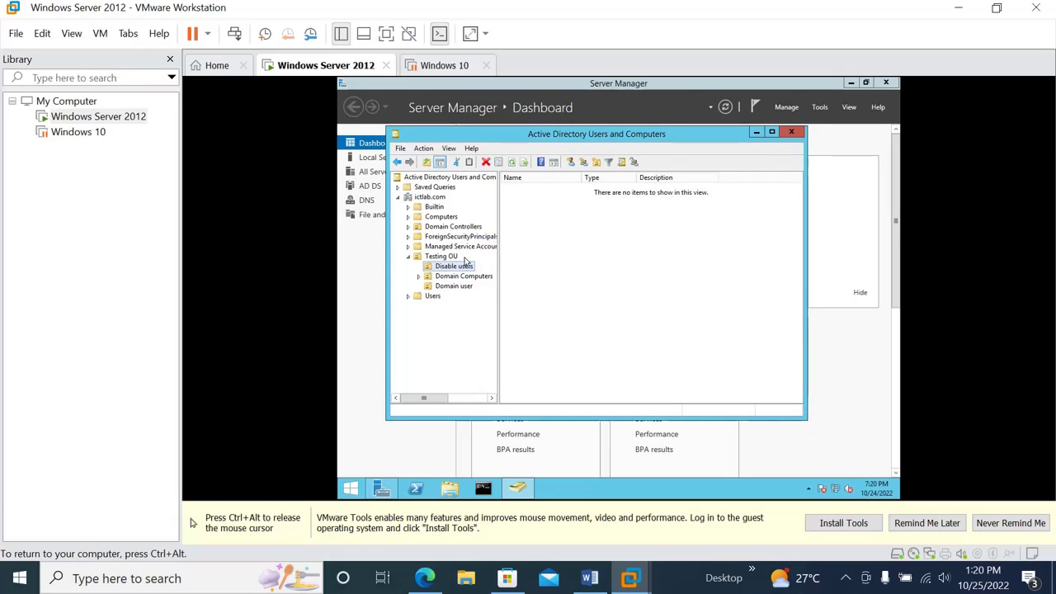
click(460, 288)
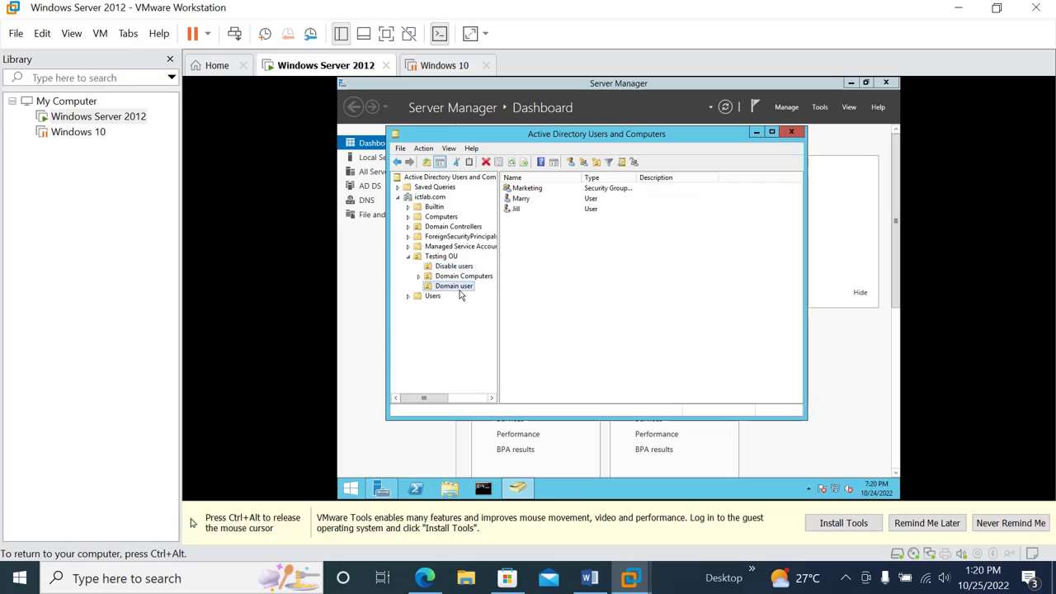
Step: Enable the disabled account of the last user listed in the Domain user OU
click(518, 209)
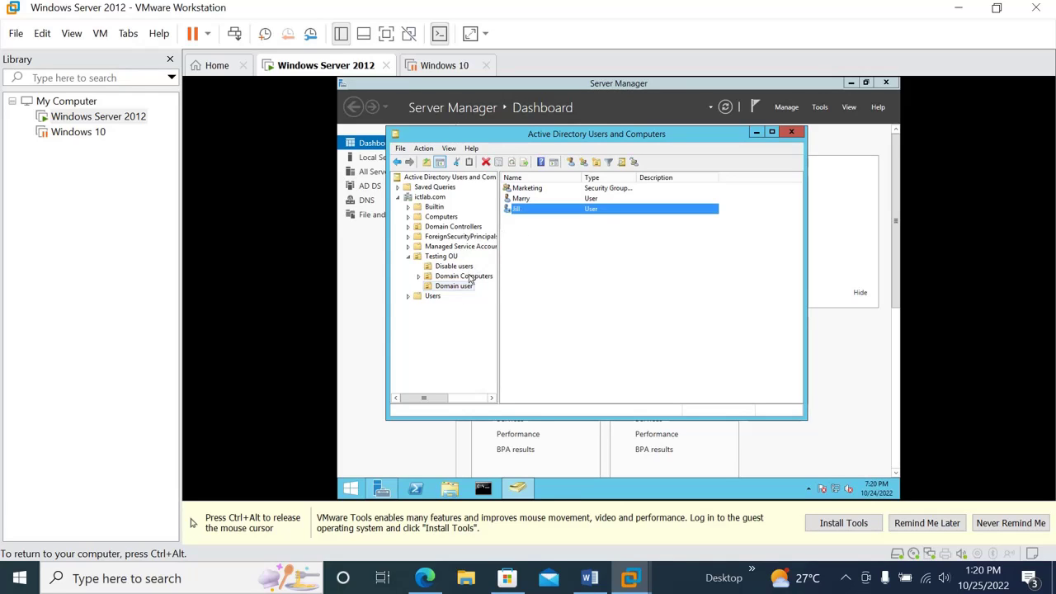
click(542, 235)
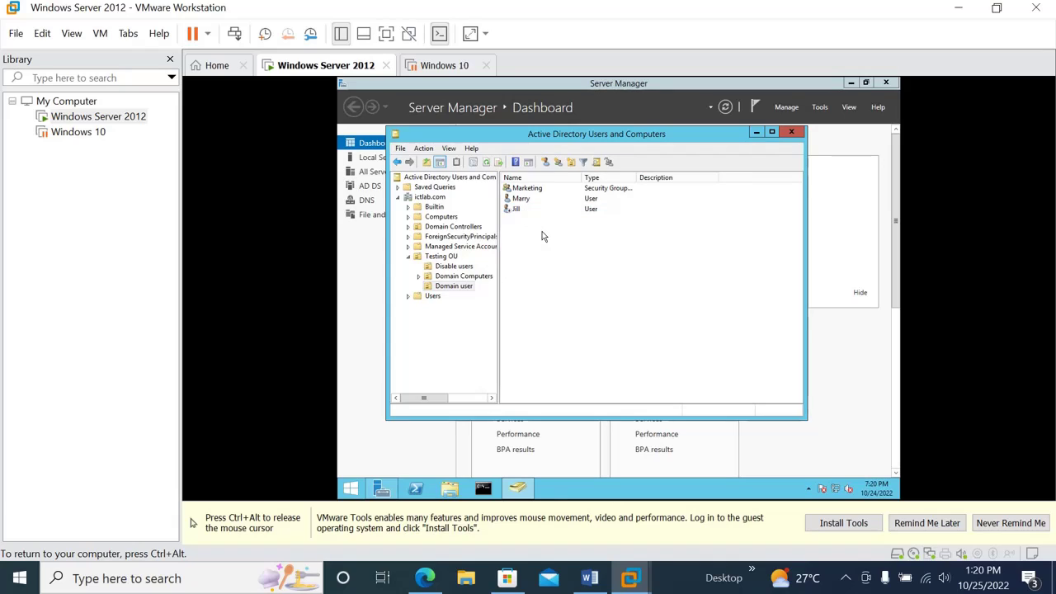
click(539, 210)
right_click(540, 211)
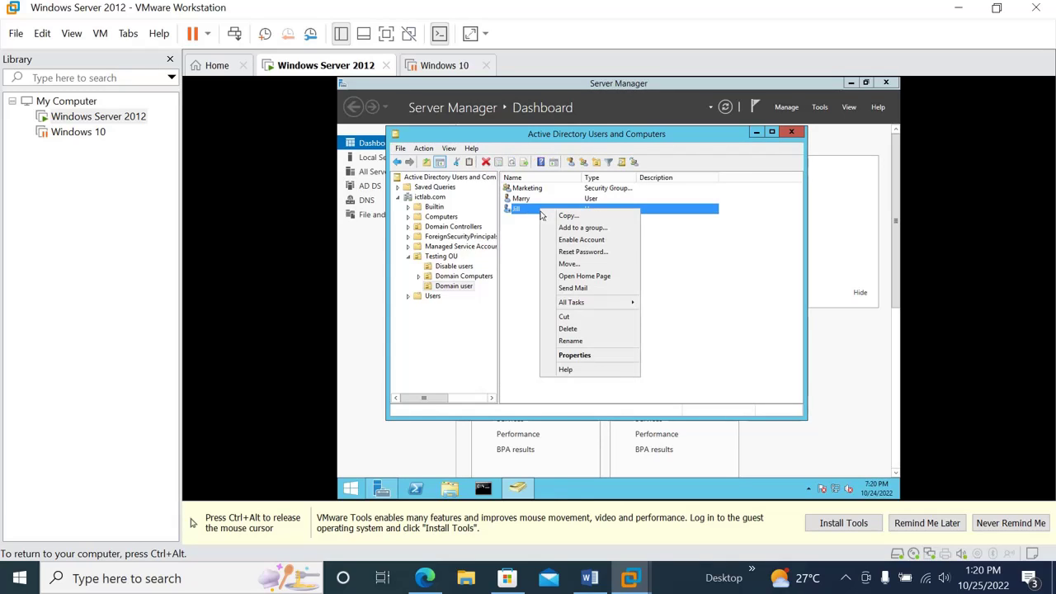
click(575, 242)
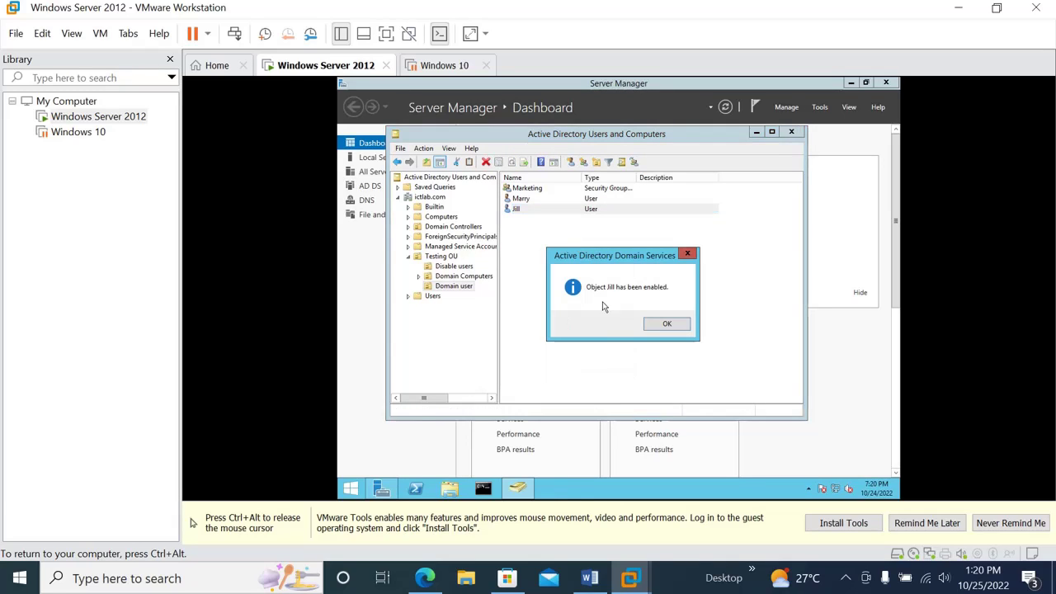
click(665, 326)
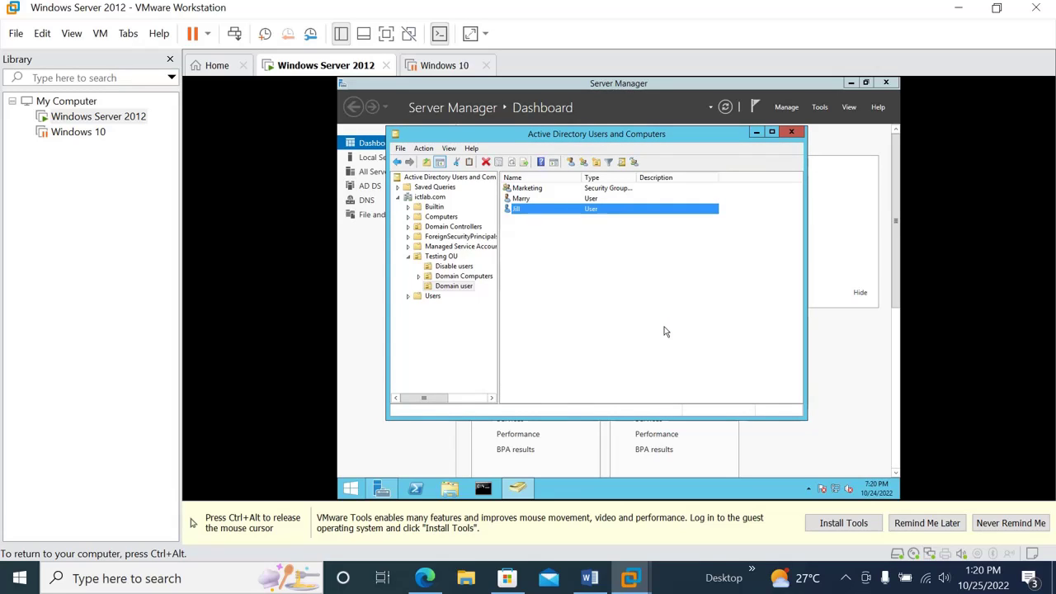
Step: Try to delete the empty Disable users organizational unit from Testing OU
click(427, 269)
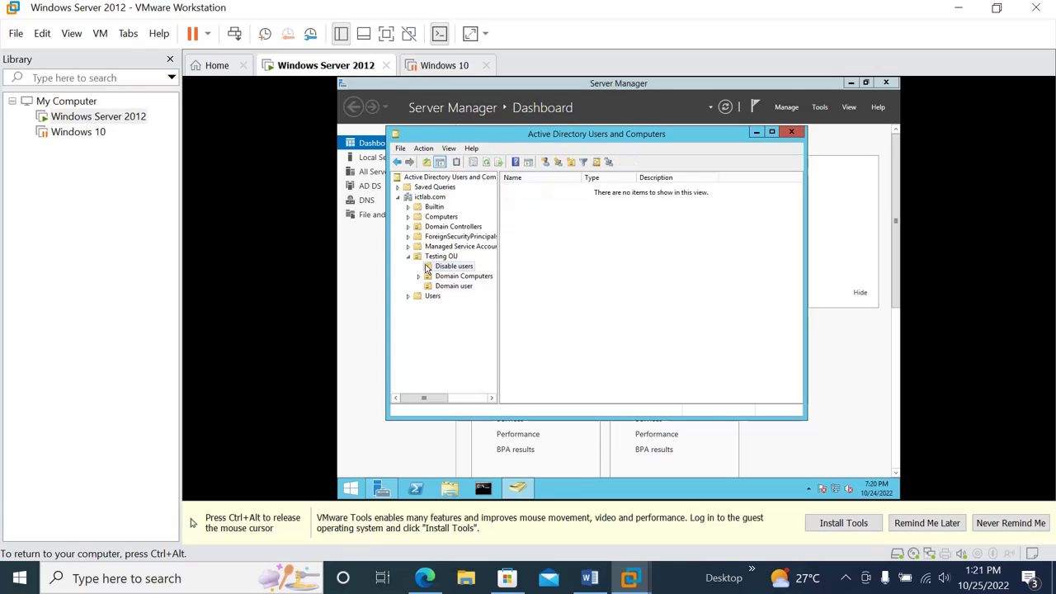
right_click(433, 269)
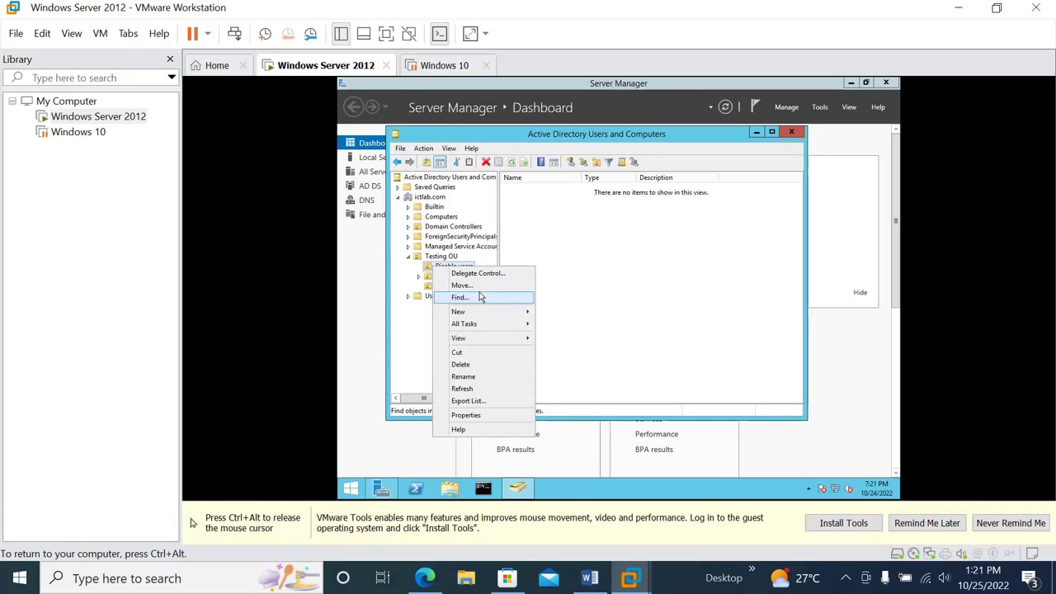
click(484, 367)
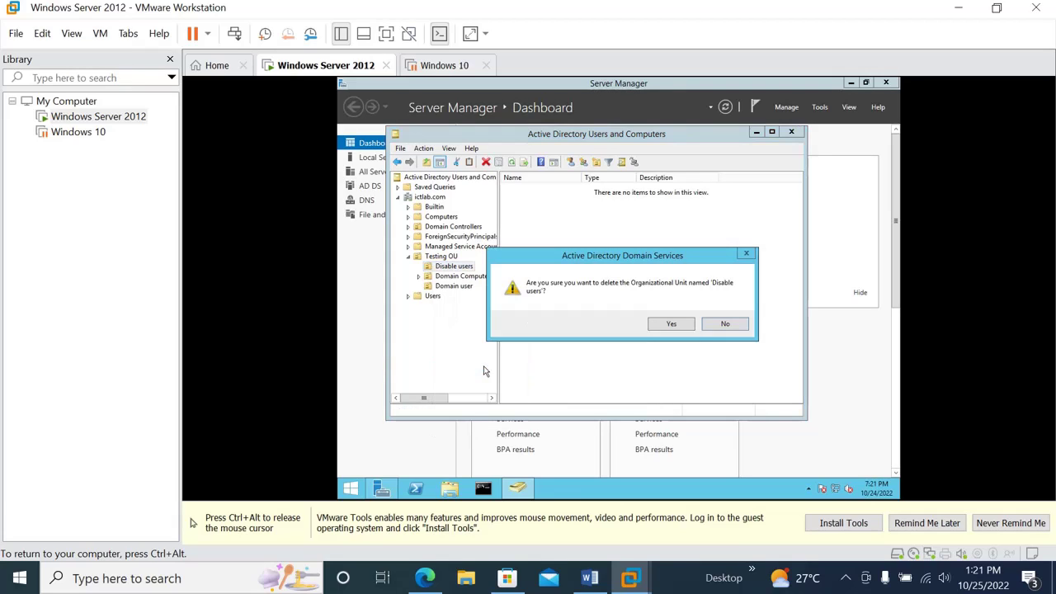
click(669, 324)
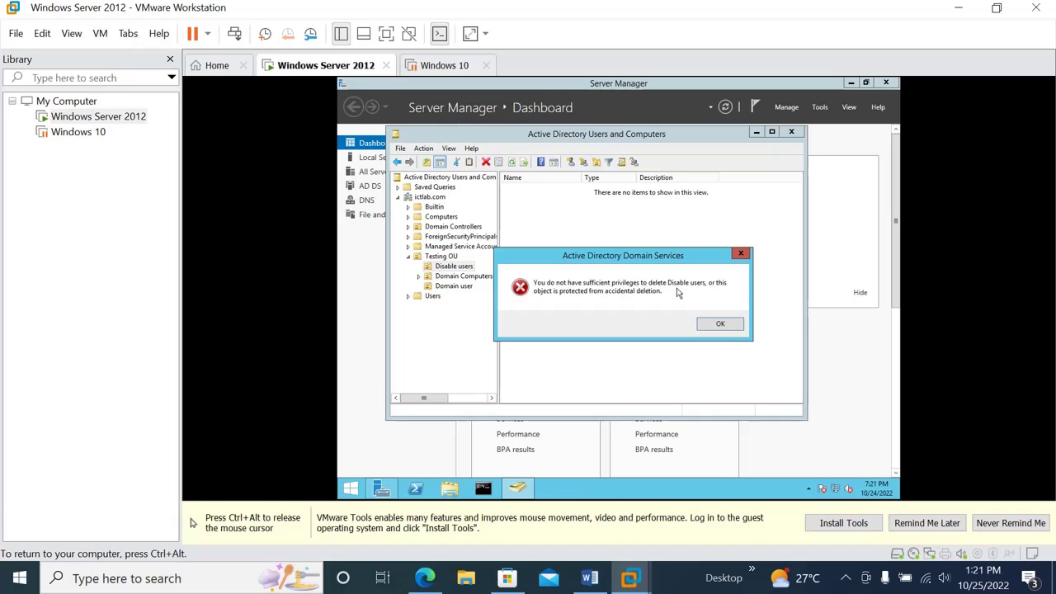
click(720, 325)
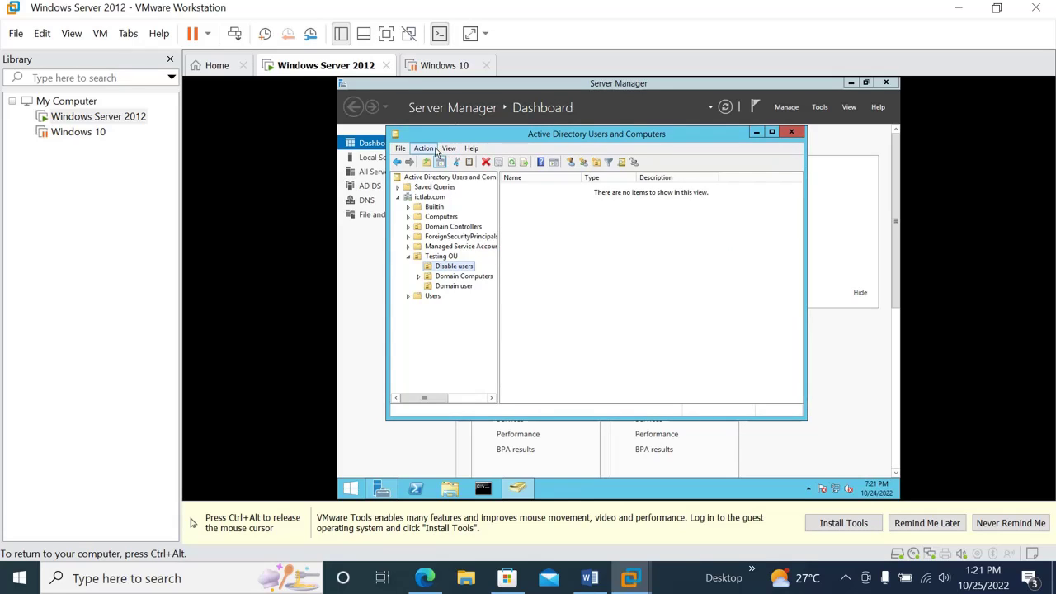
Step: Turn on Advanced Features and remove the accidental deletion protection from the Disable users OU inside Testing OU
click(449, 148)
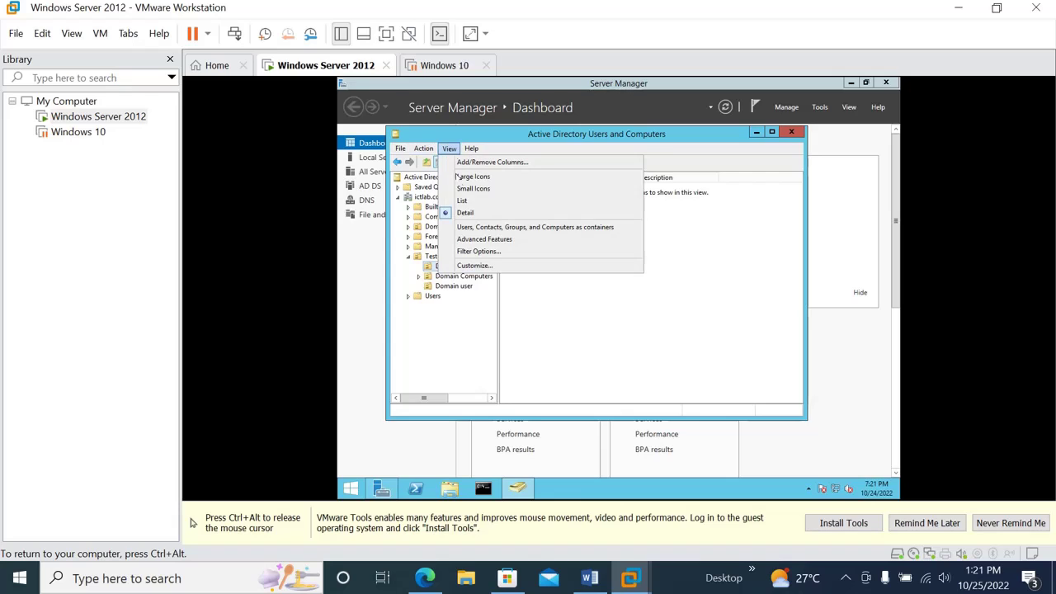
click(484, 239)
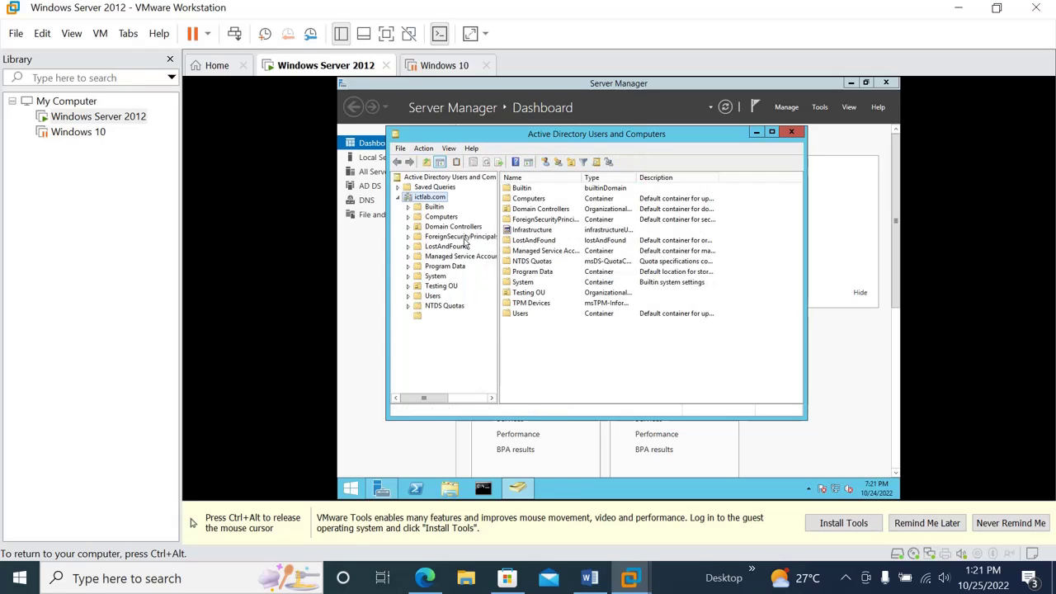
click(426, 287)
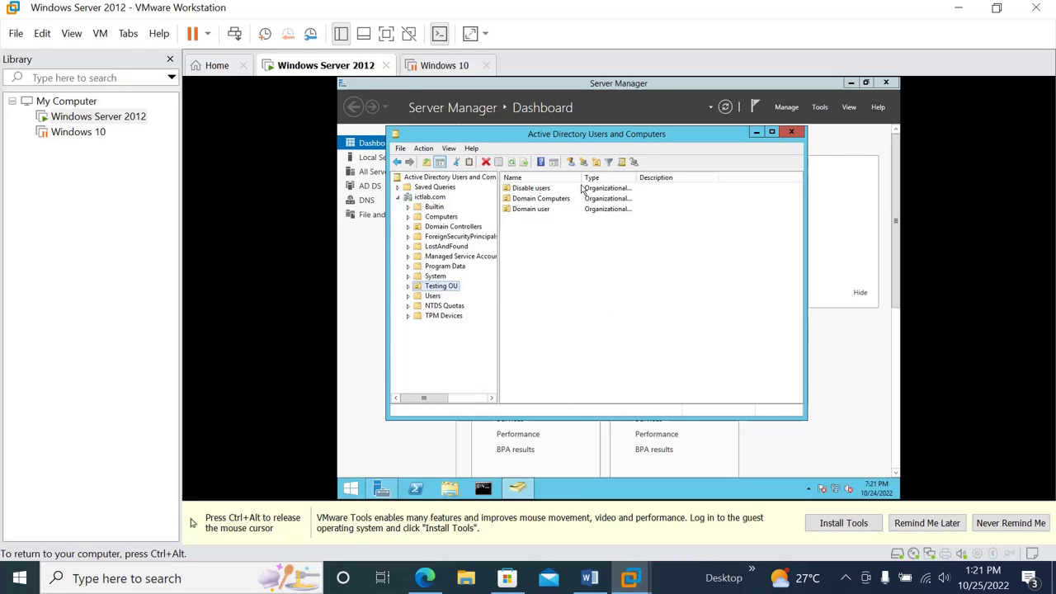
click(550, 192)
right_click(550, 191)
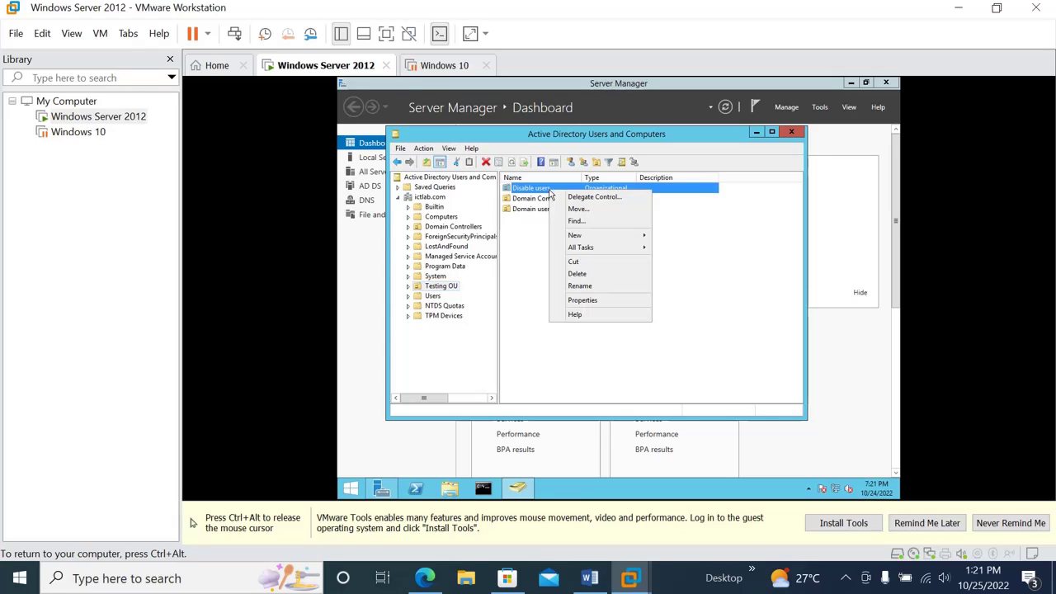
click(583, 301)
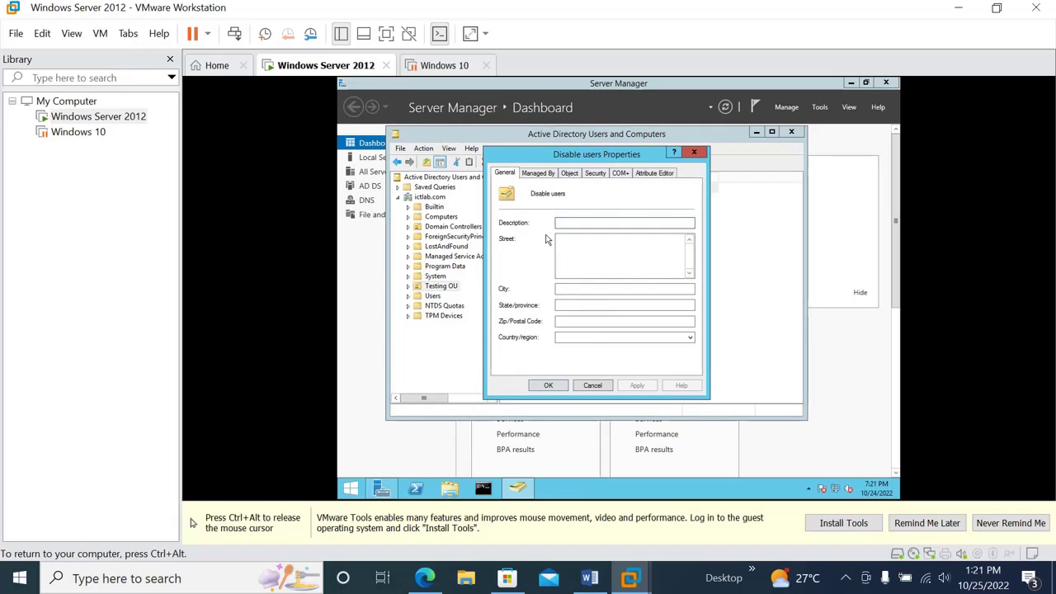
click(568, 173)
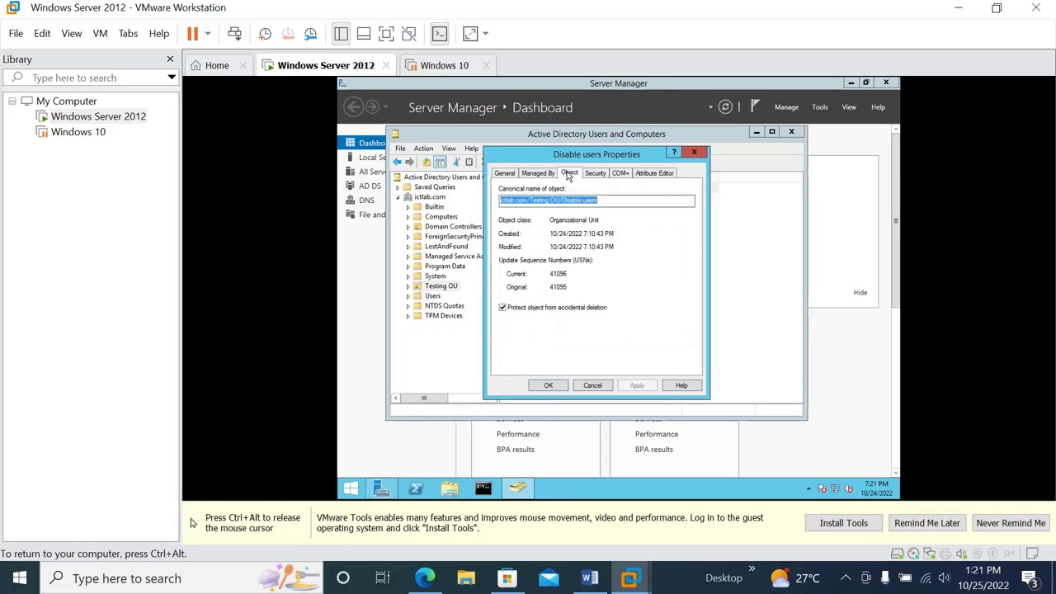
click(503, 310)
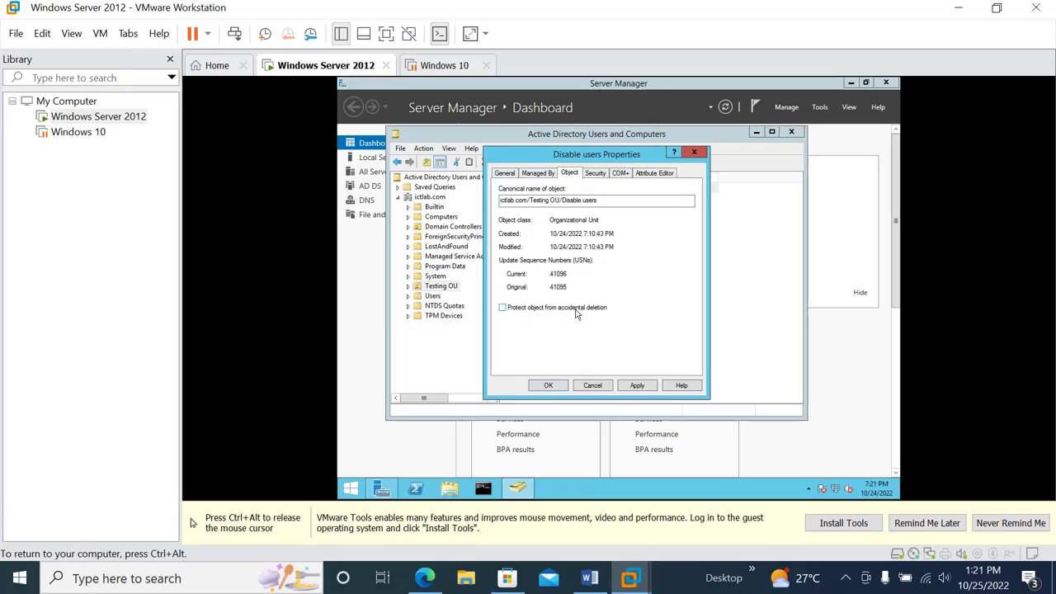
click(640, 386)
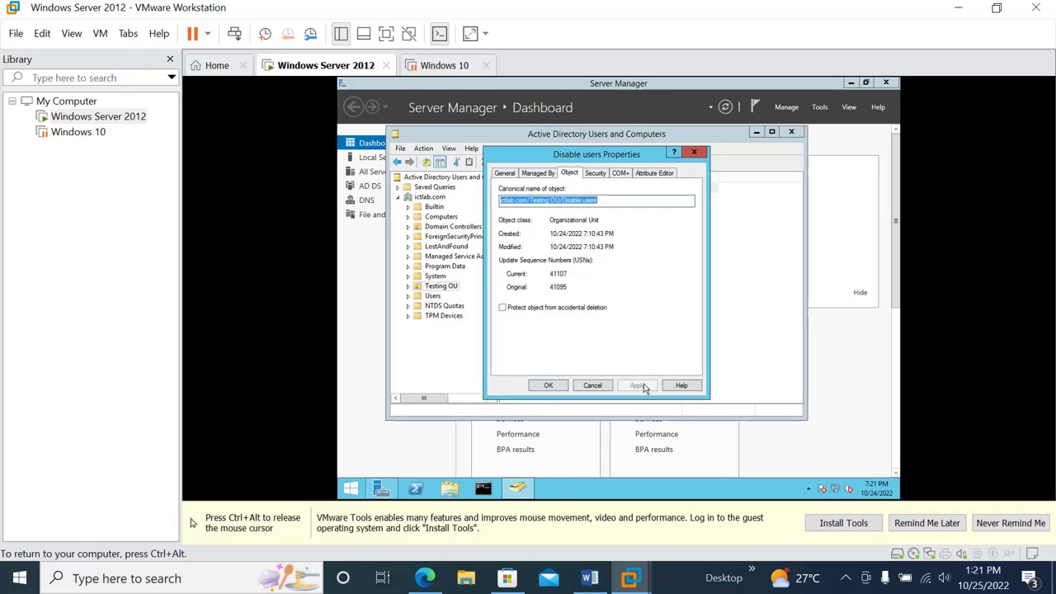
click(548, 385)
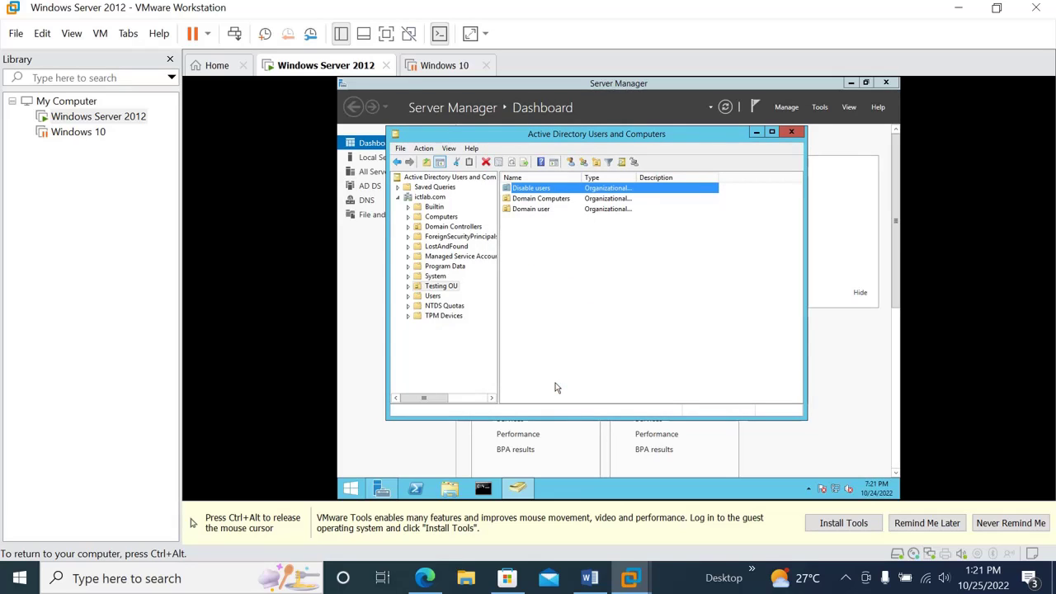
Step: Delete the Disable users organizational unit from Testing OU, confirming the deletion
right_click(548, 191)
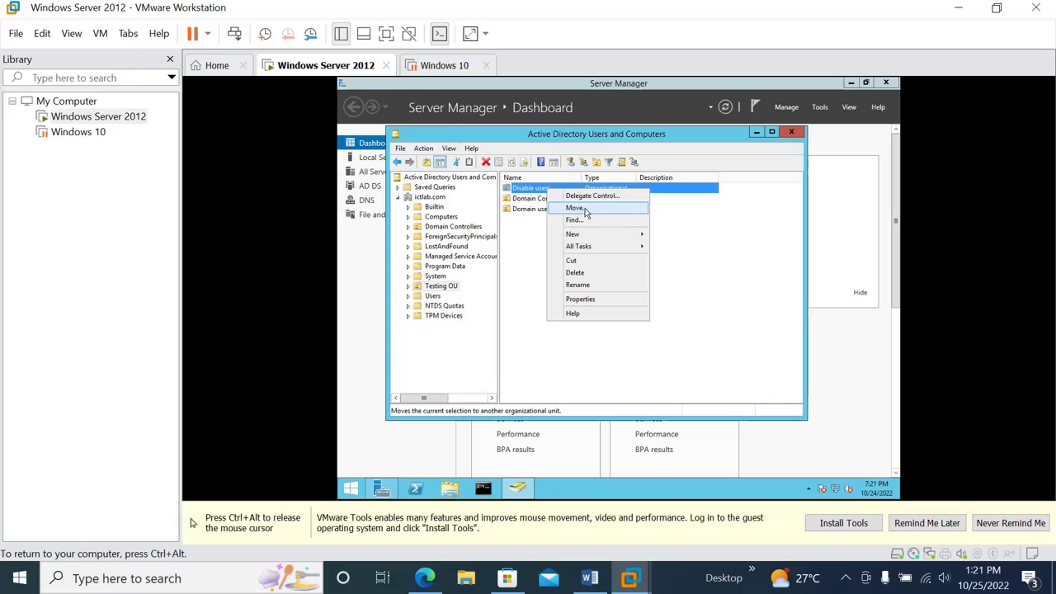
click(600, 276)
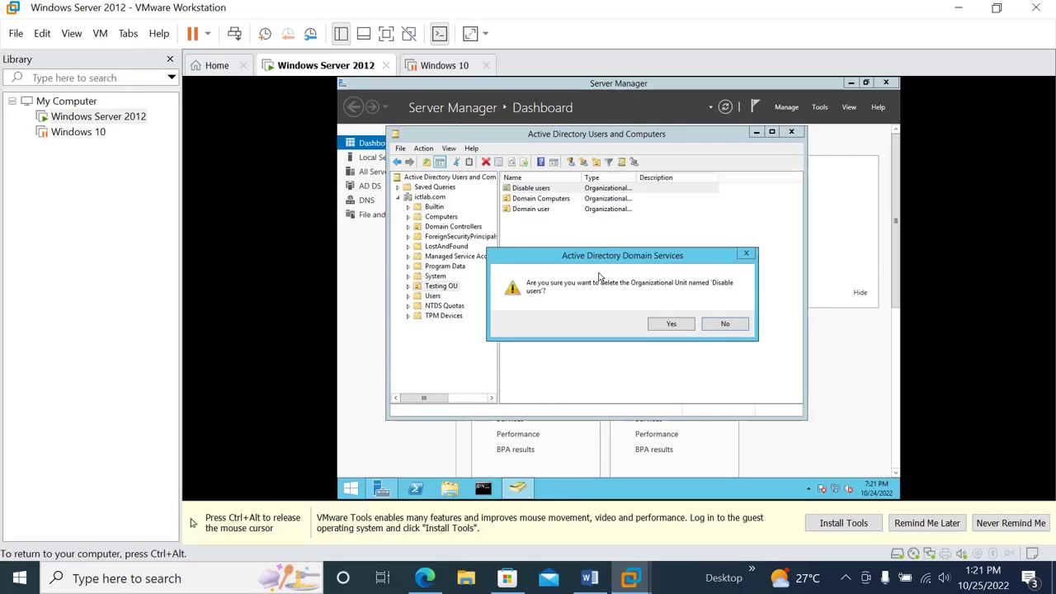
click(671, 324)
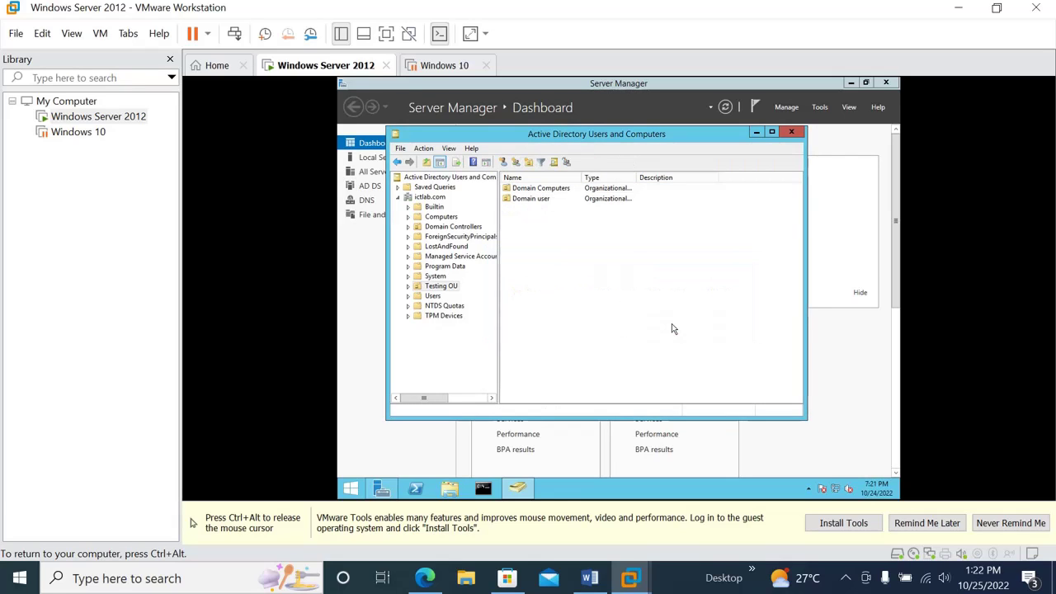
Step: Turn off Advanced Features and show the contents of Testing OU
click(449, 148)
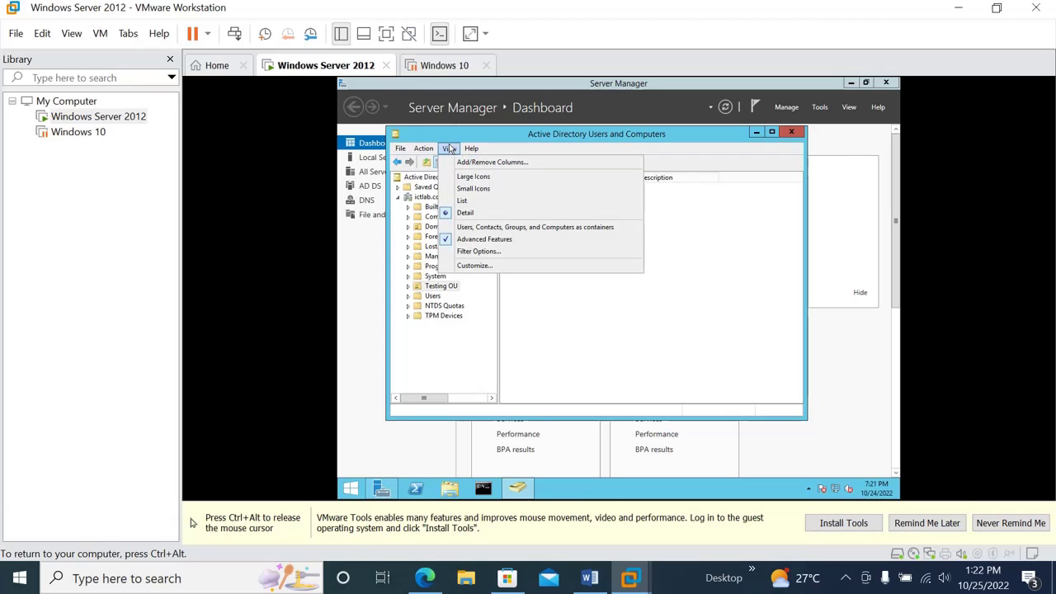
click(449, 241)
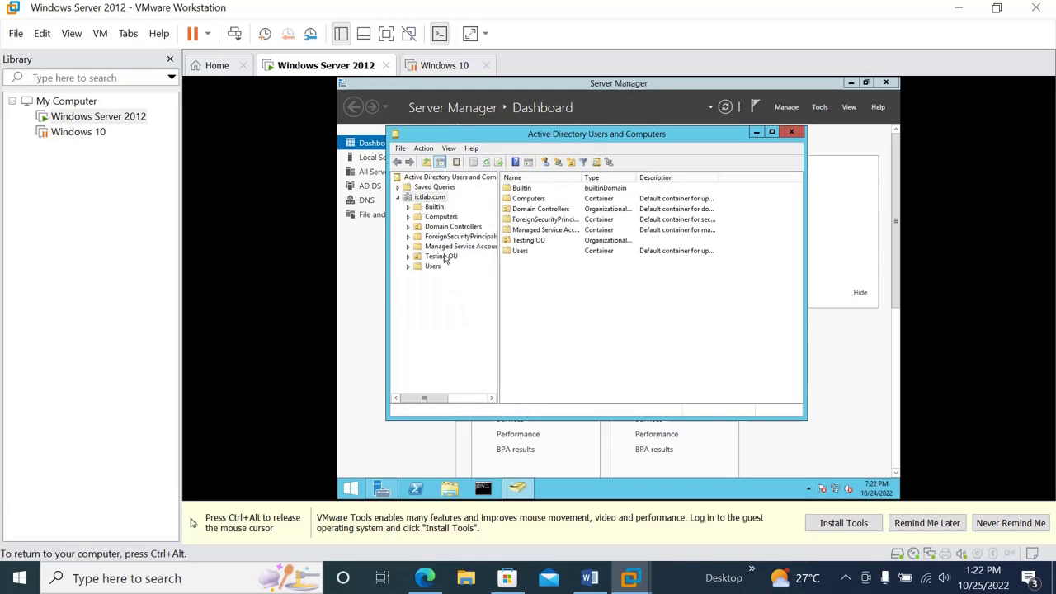
click(442, 256)
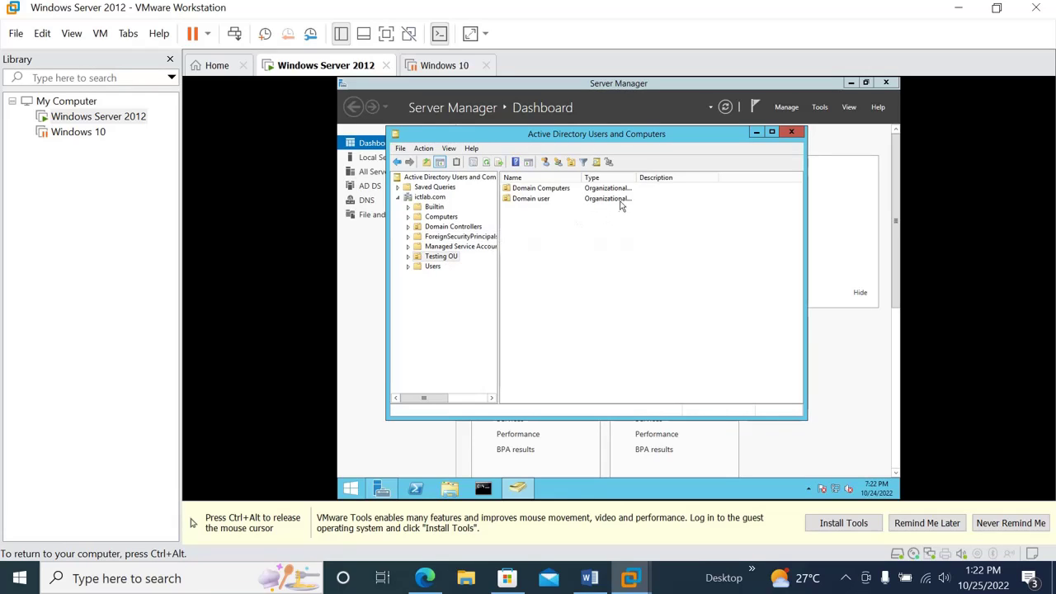